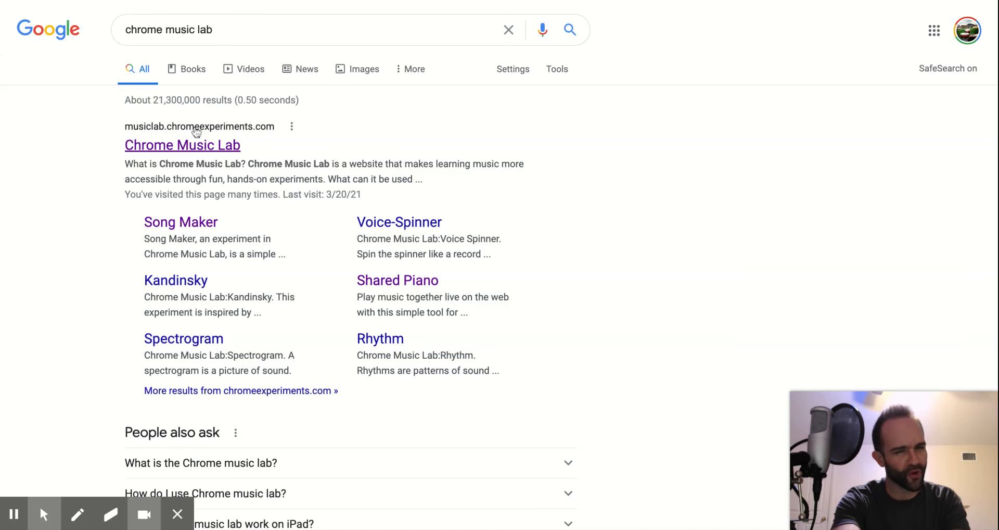
Step: Open the Chrome Music Lab site from the search results and launch its Song Maker experiment
click(194, 143)
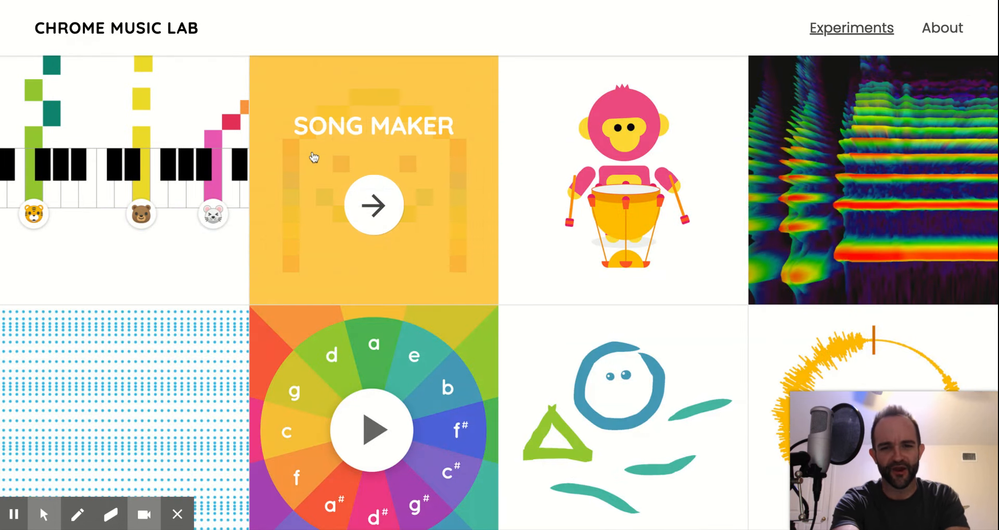
click(387, 149)
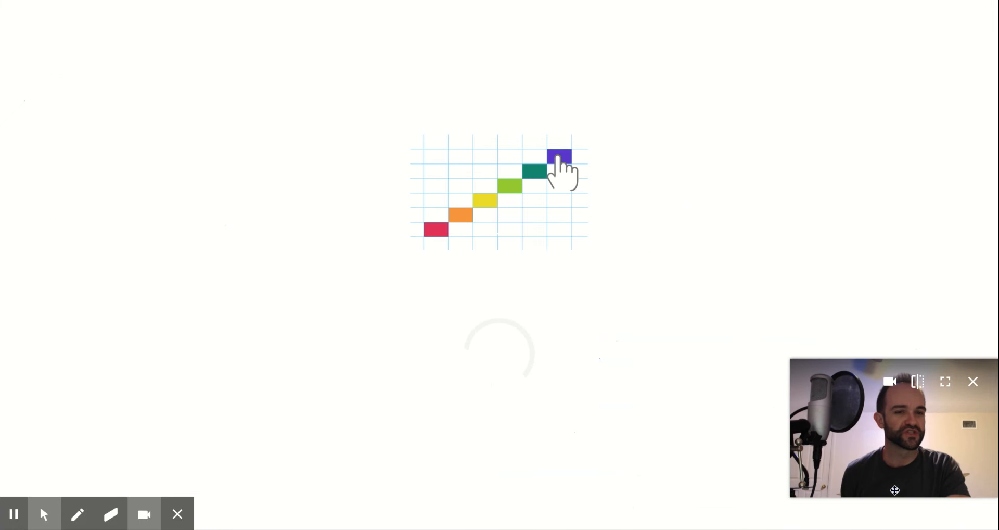
drag(895, 490, 896, 3)
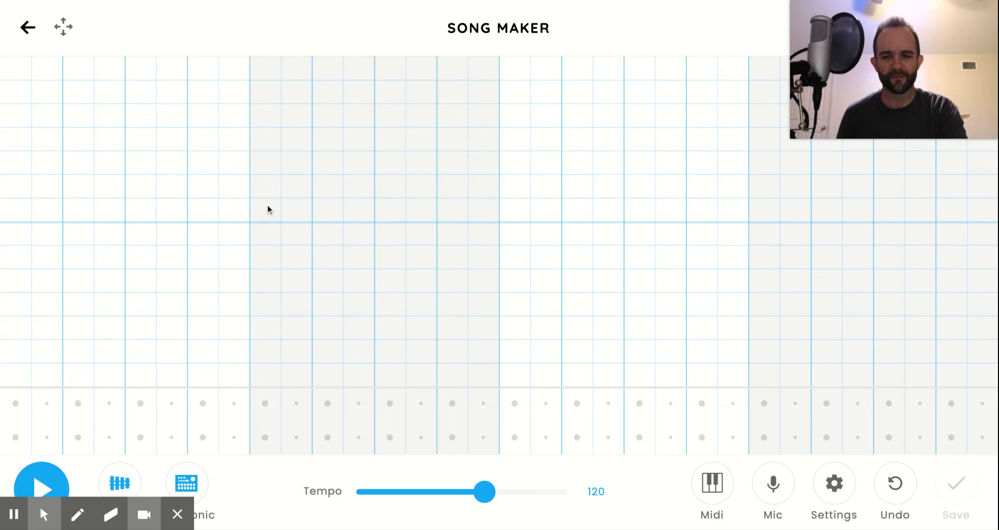
click(180, 517)
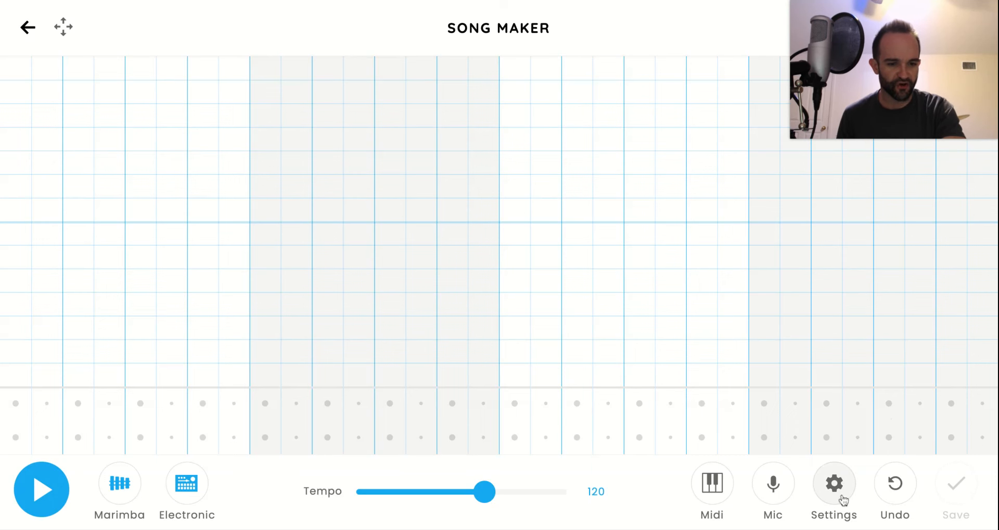
Step: Set the song length to 10 bars in the Song Maker settings
click(840, 493)
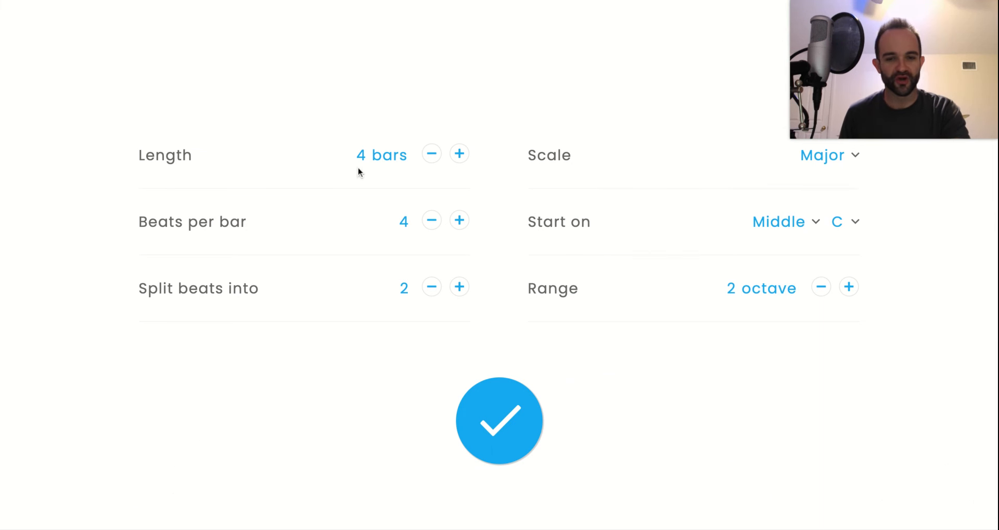
click(465, 153)
click(465, 153)
click(465, 153)
click(464, 153)
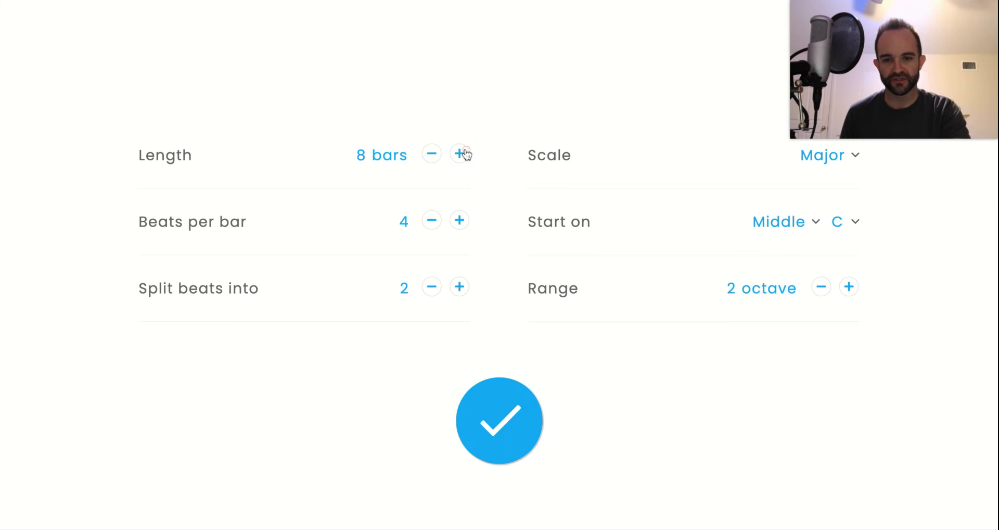
click(465, 153)
click(465, 152)
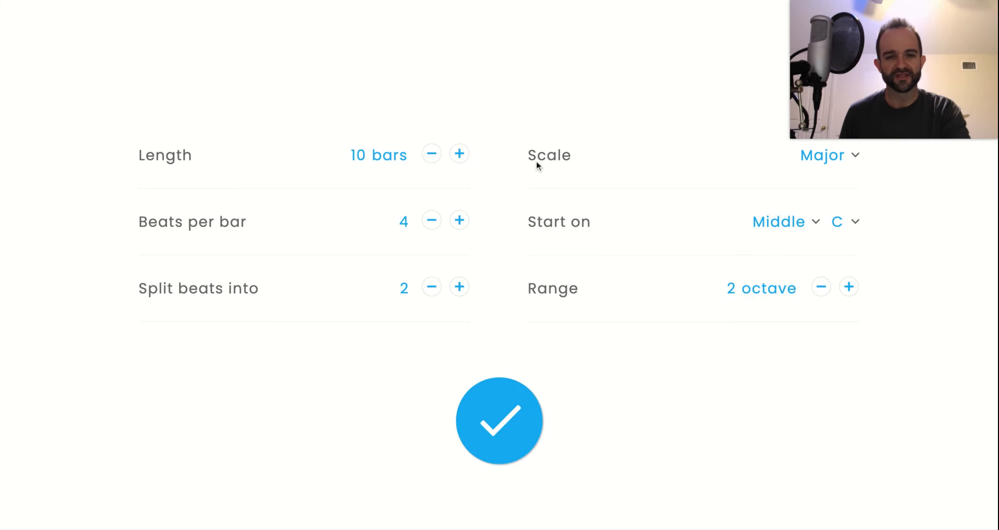
Step: Set the scale to Chromatic and apply the song settings
click(829, 163)
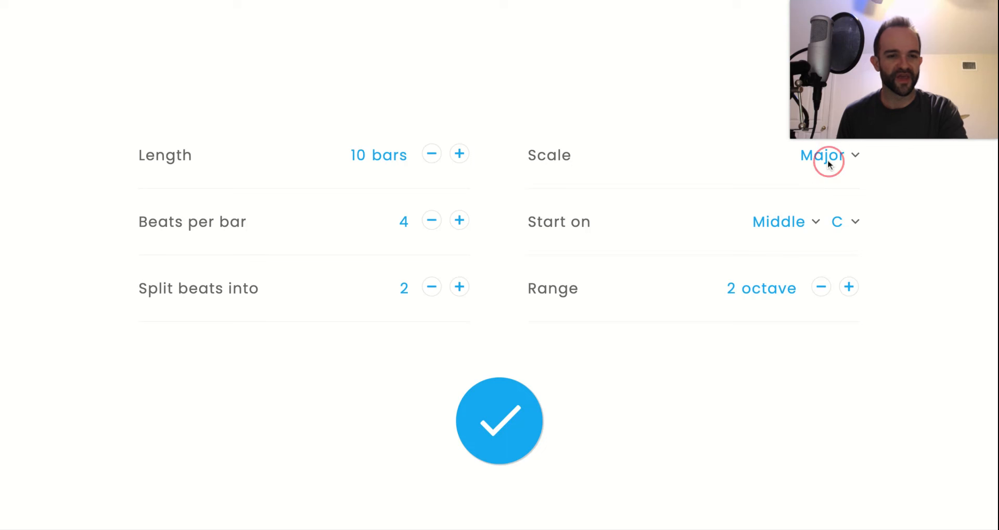
click(836, 206)
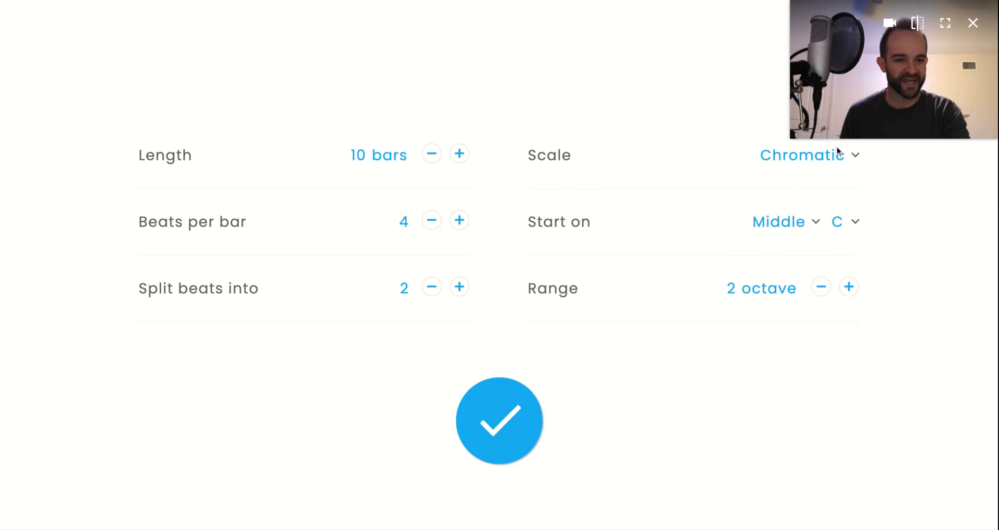
click(503, 426)
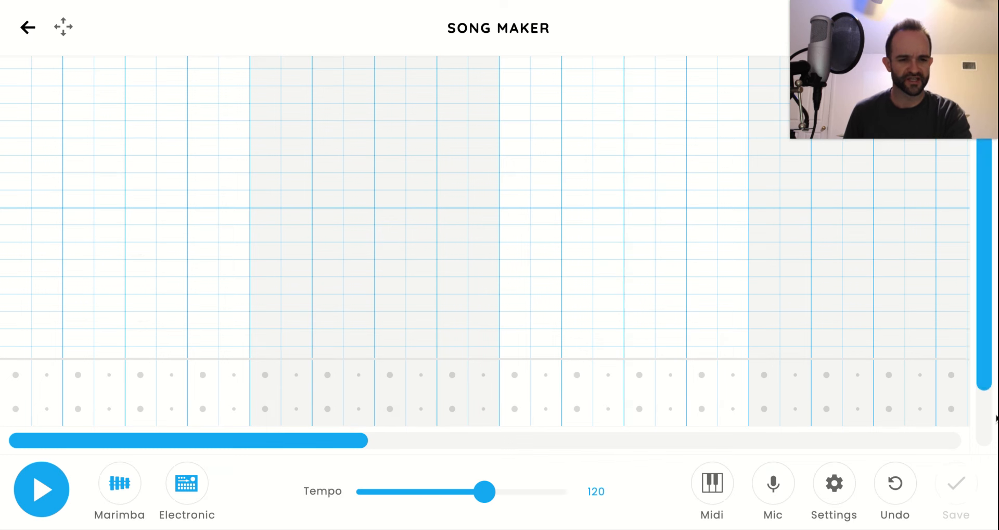
drag(982, 373, 984, 251)
drag(261, 440, 226, 457)
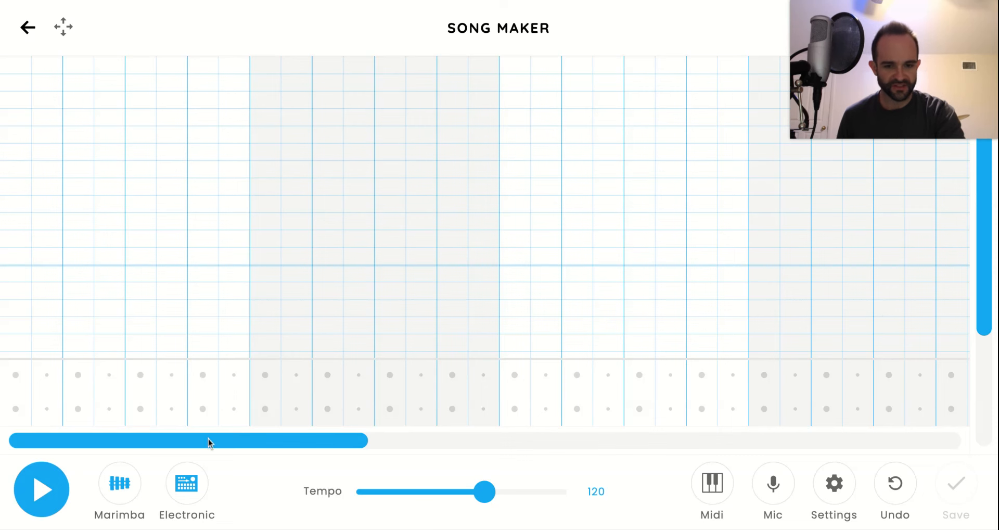
drag(212, 441, 150, 426)
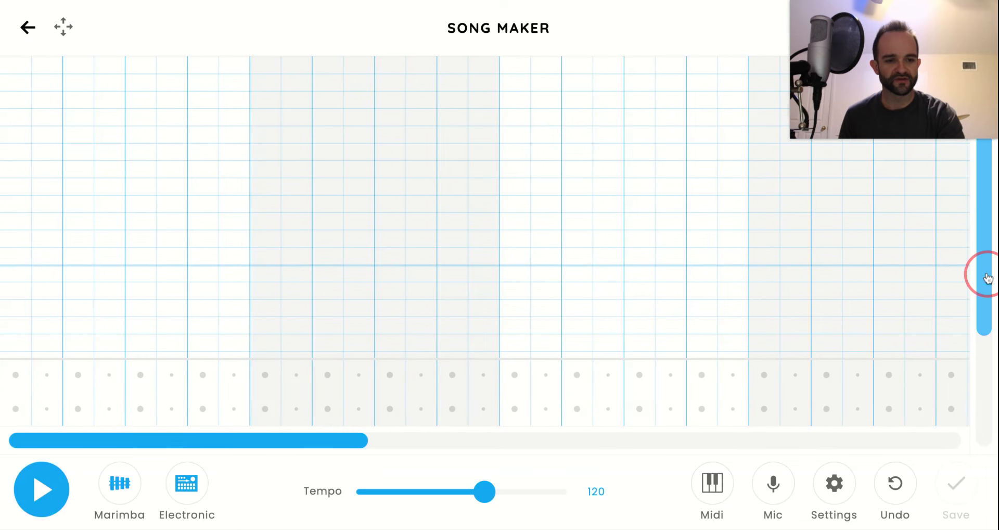
drag(988, 279, 975, 436)
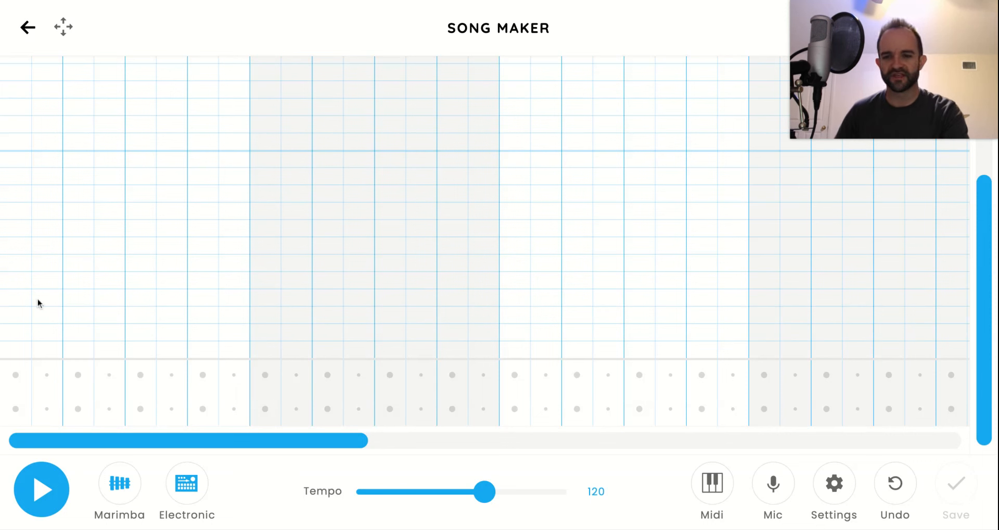
Step: Fill bars 1 and 2 of the percussion with circles on beats 1 and 3 and triangles on beats 2 and 4
click(17, 408)
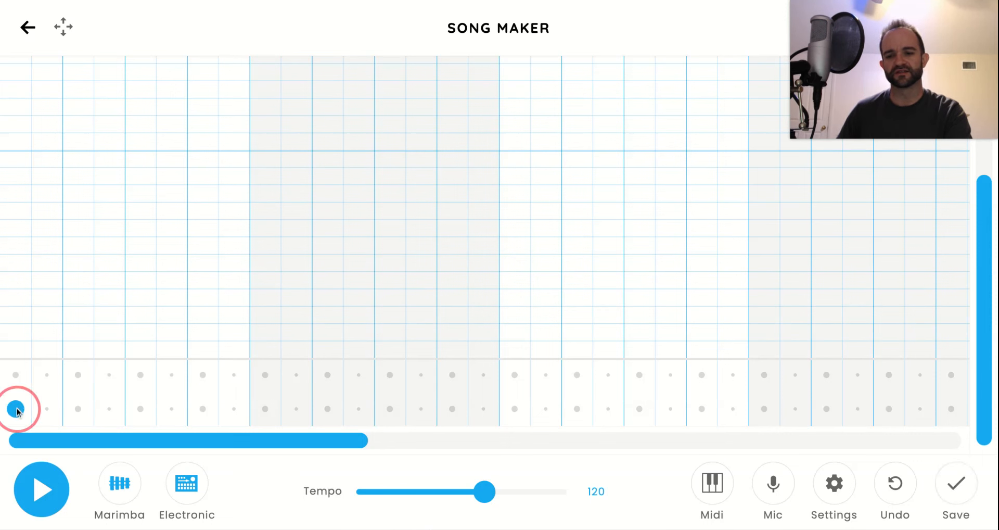
click(78, 375)
click(139, 409)
click(203, 374)
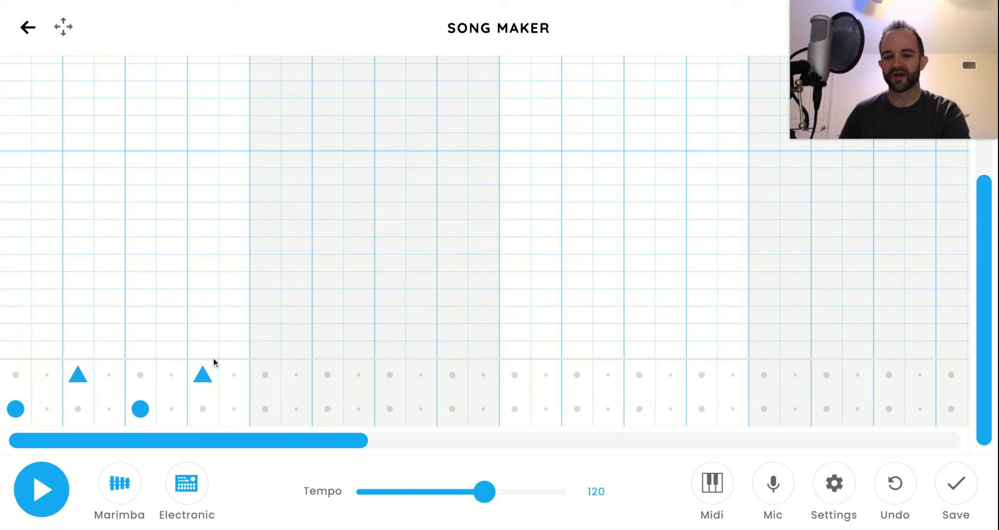
click(324, 375)
click(390, 409)
click(453, 375)
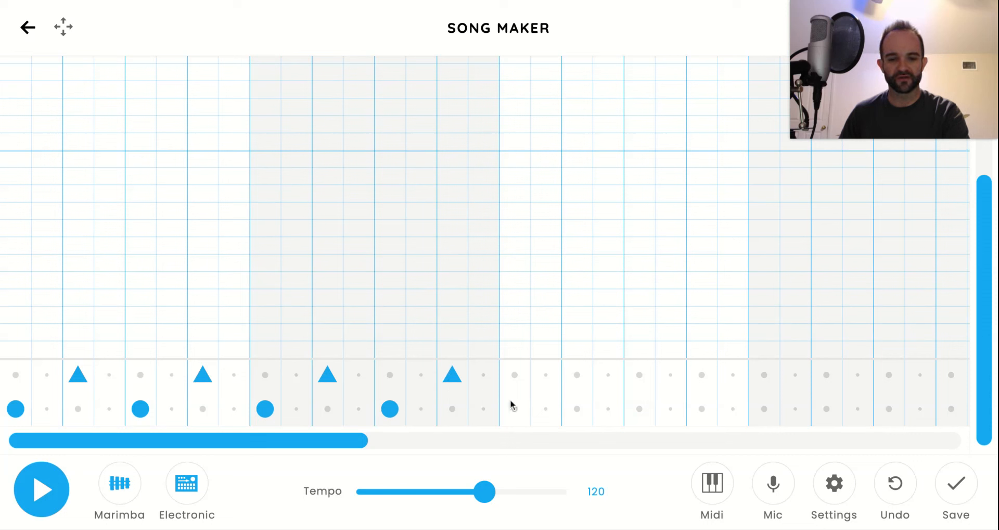
Step: Continue the percussion through bars 3 and 4, with circles on beats 1 and 3 and triangles on beats 2 and 4
click(515, 408)
click(576, 376)
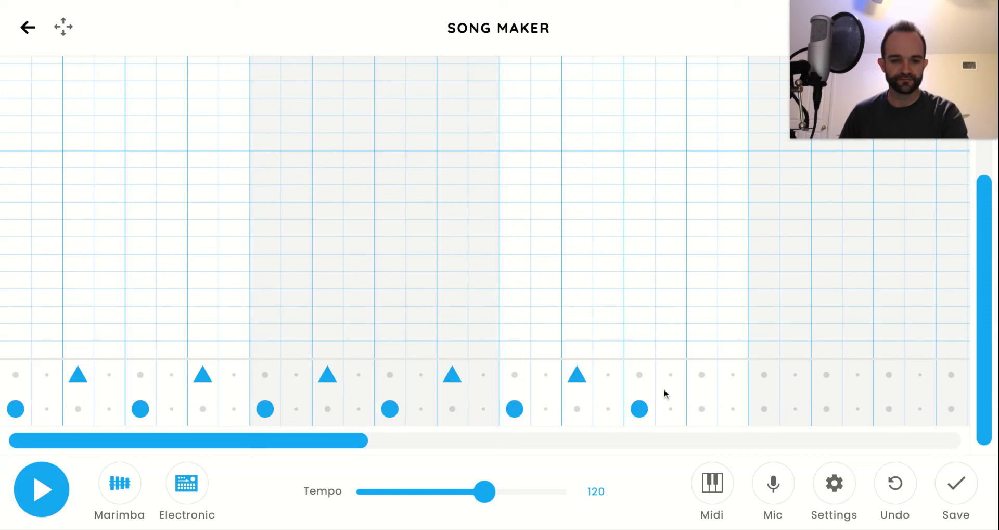
click(702, 374)
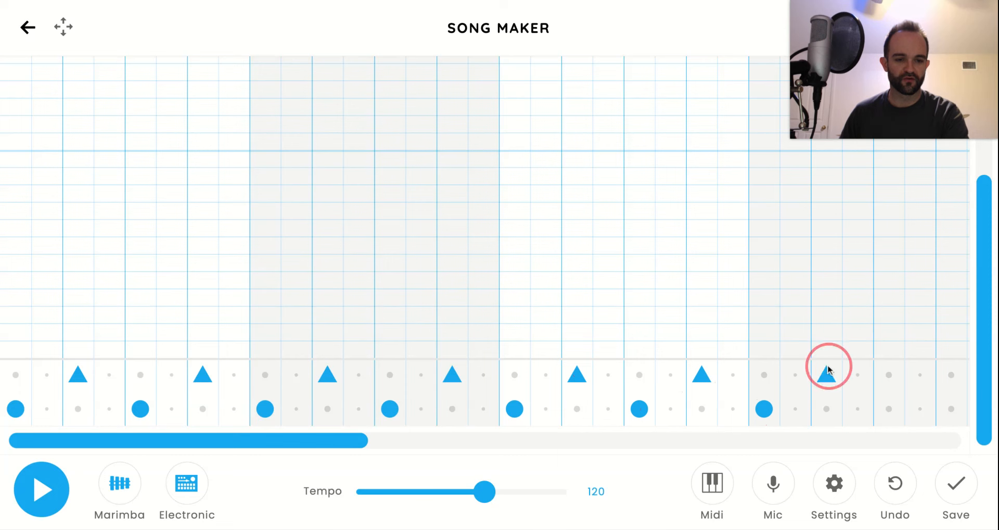
click(890, 409)
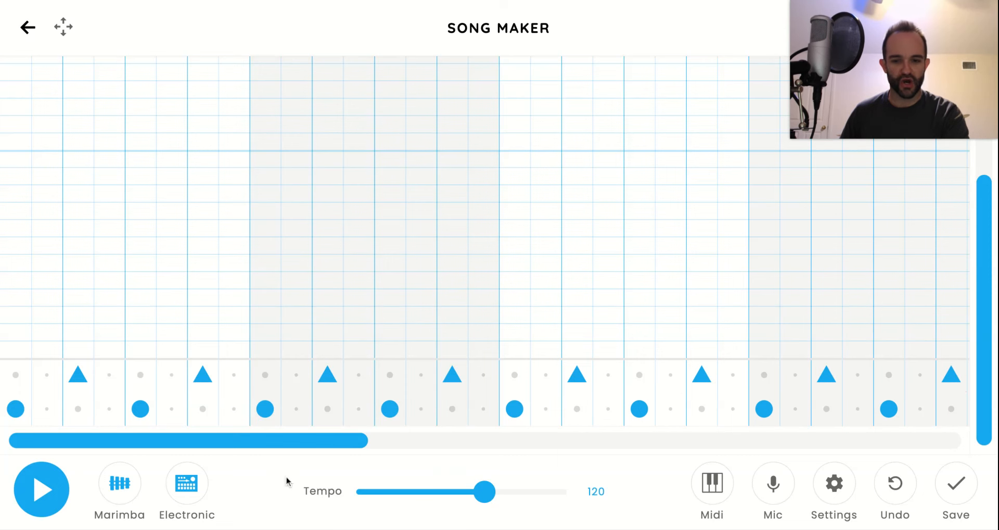
Step: Add the same alternating circle and triangle percussion pattern to every beat of bars 5 and 6
drag(274, 443, 625, 425)
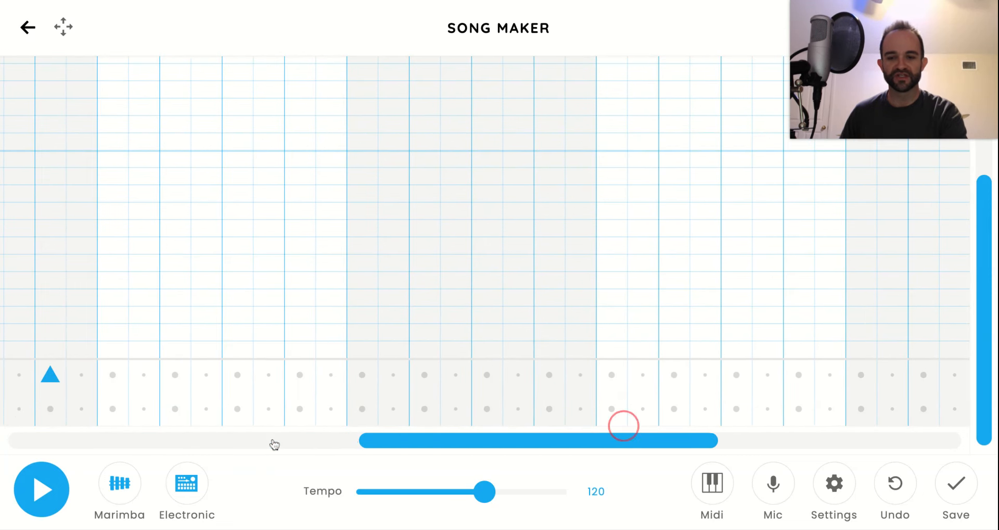
click(112, 409)
click(175, 375)
click(237, 409)
click(300, 375)
click(363, 408)
click(425, 374)
click(487, 409)
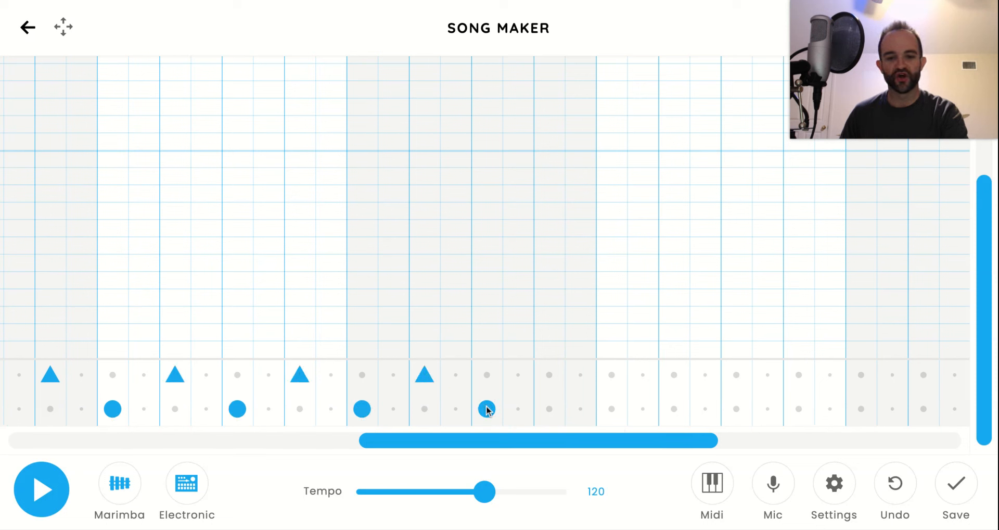
click(549, 376)
Step: Extend the alternating circle and triangle percussion over every beat of bars 7 and 8
click(612, 409)
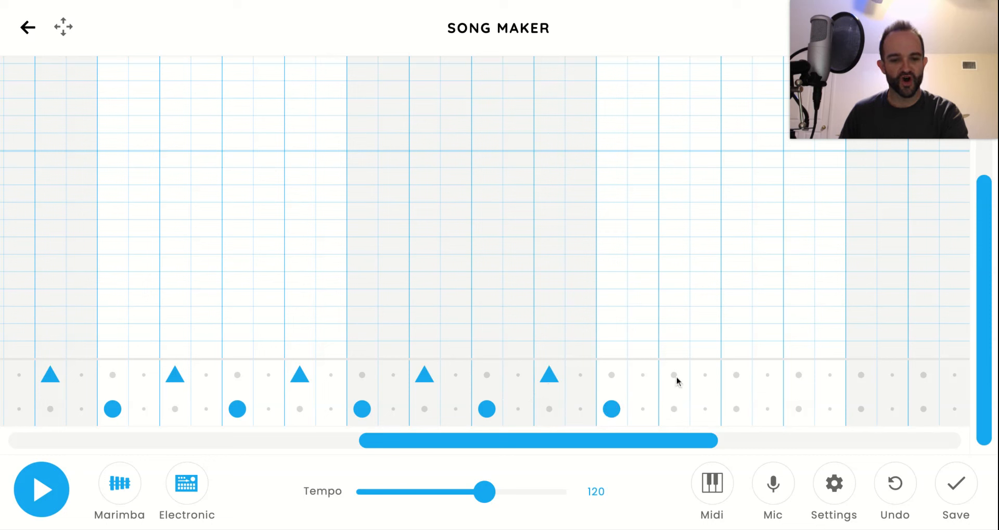
click(675, 376)
click(737, 409)
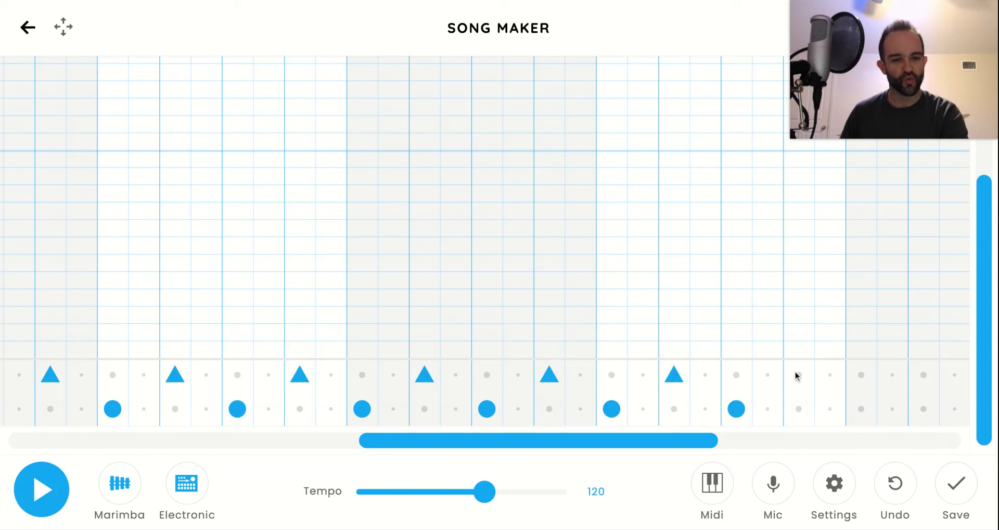
drag(651, 440, 909, 426)
click(237, 409)
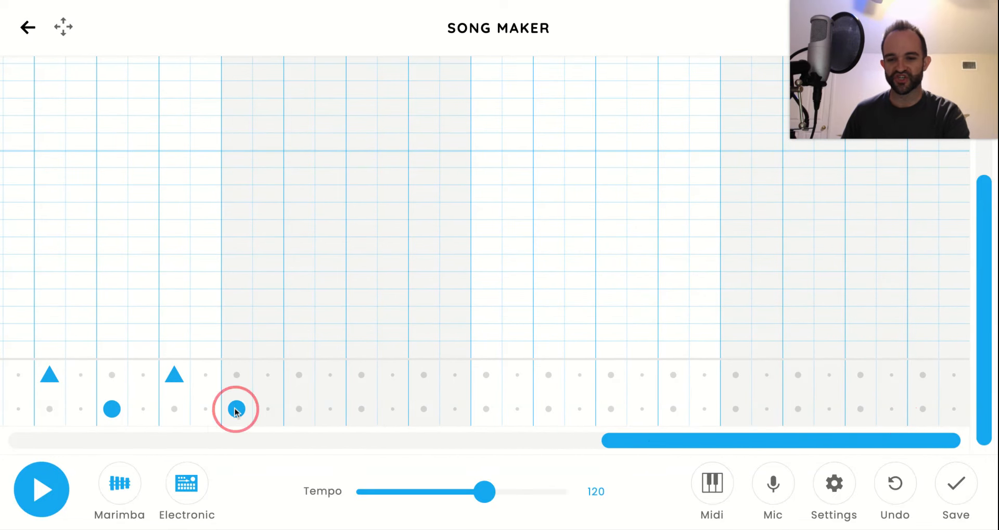
click(361, 408)
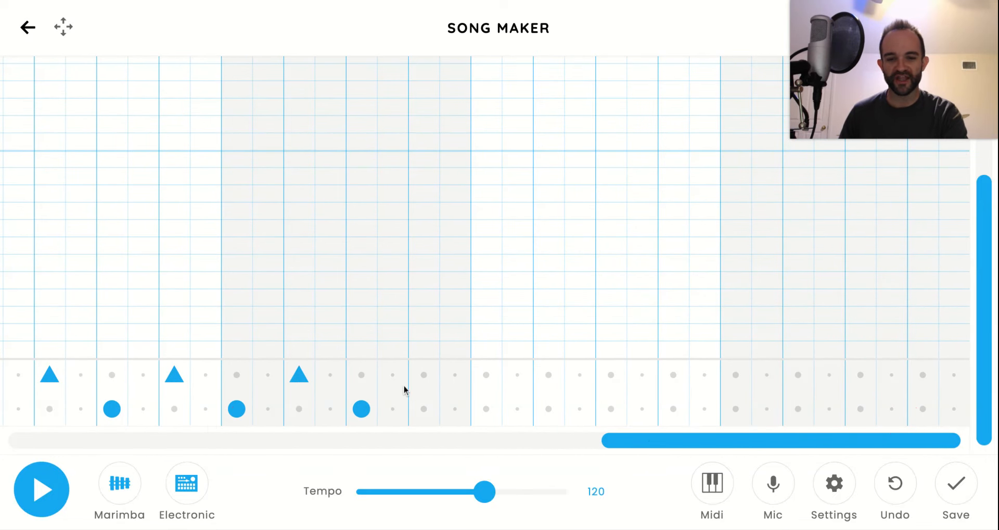
click(424, 375)
Step: Complete the percussion in bars 9 and 10, with circles on beats 1 and 3 and triangles on beats 2 and 4
click(487, 409)
click(549, 375)
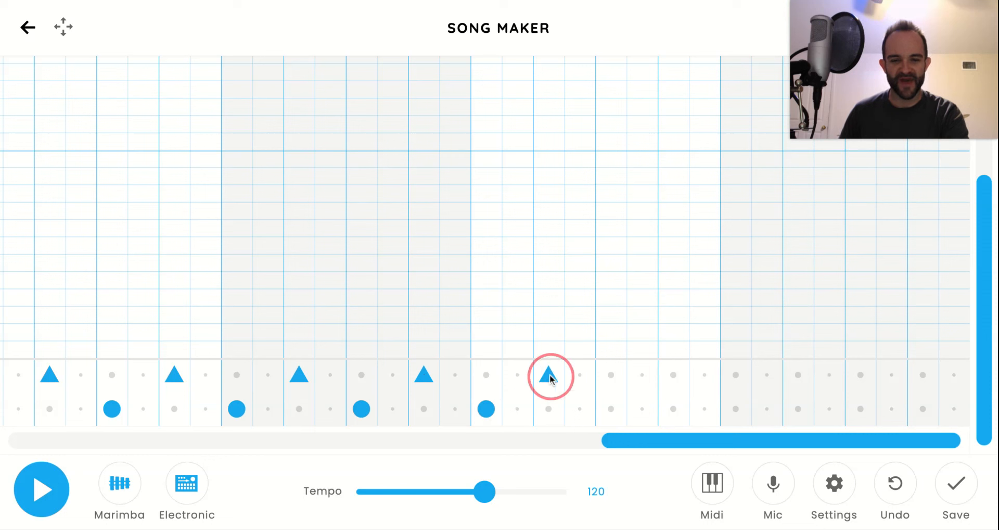
click(611, 409)
click(673, 375)
click(736, 409)
click(799, 375)
click(860, 409)
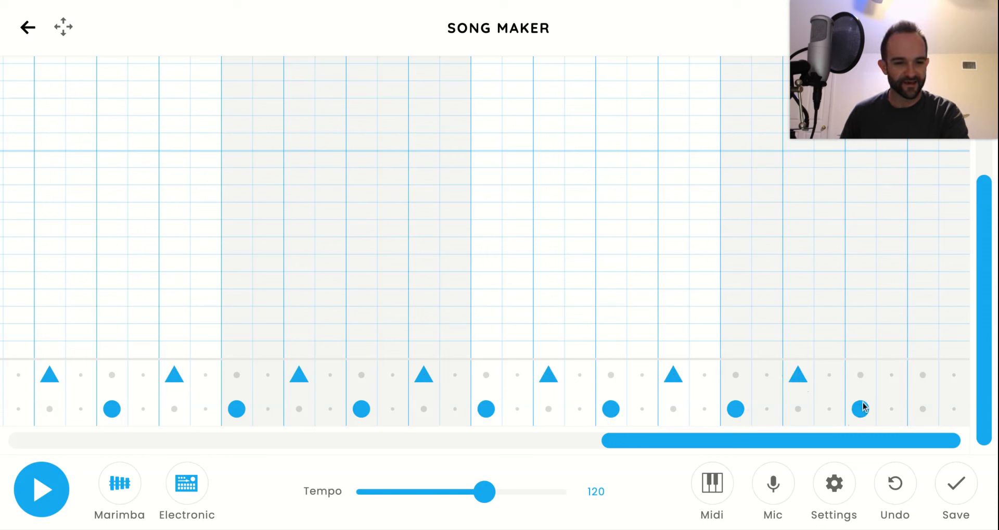
click(924, 374)
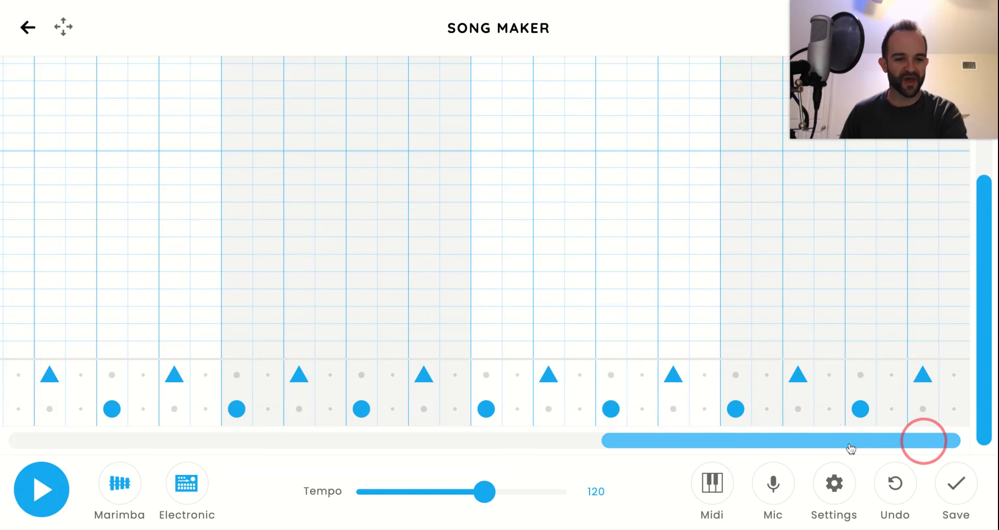
Step: Play the song from its first bar to check the percussion beat, and stop the playback
drag(851, 449, 129, 401)
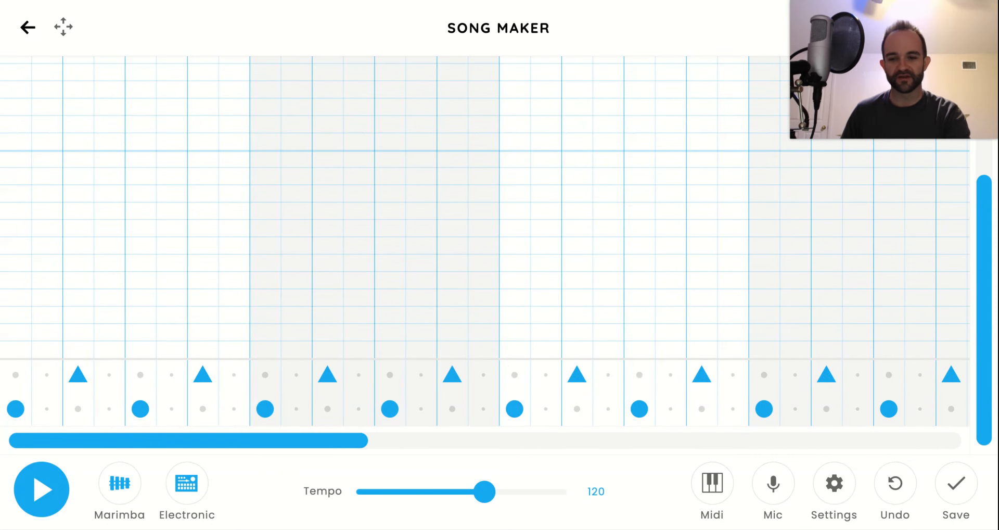
click(49, 505)
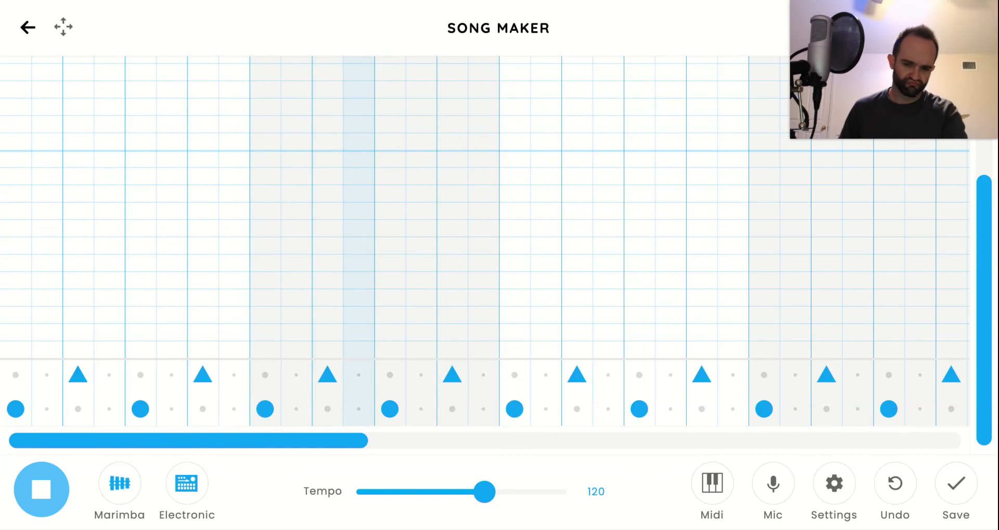
click(47, 500)
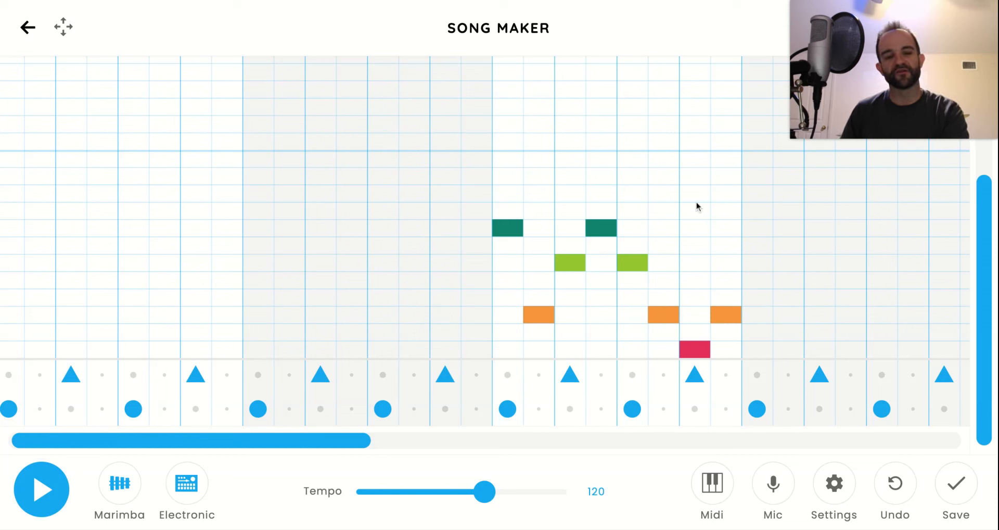
Step: Repeat bar 3's eight-note melody in bar 4, placing one note per half beat on the same pitches
click(756, 229)
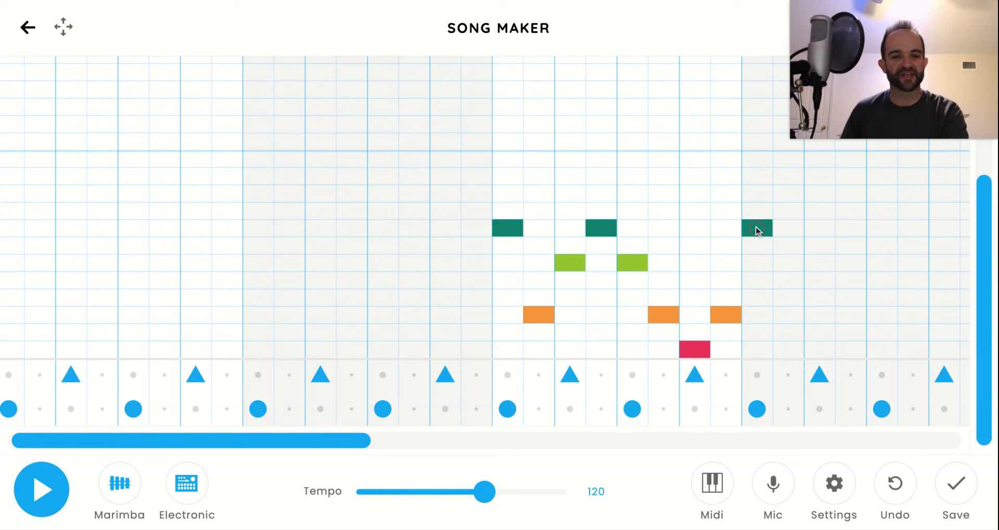
click(801, 316)
click(821, 266)
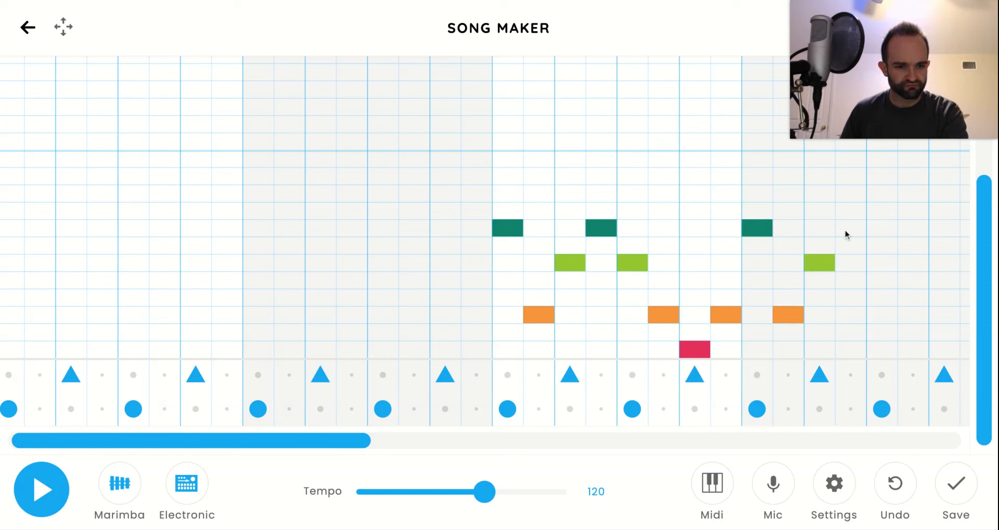
click(882, 267)
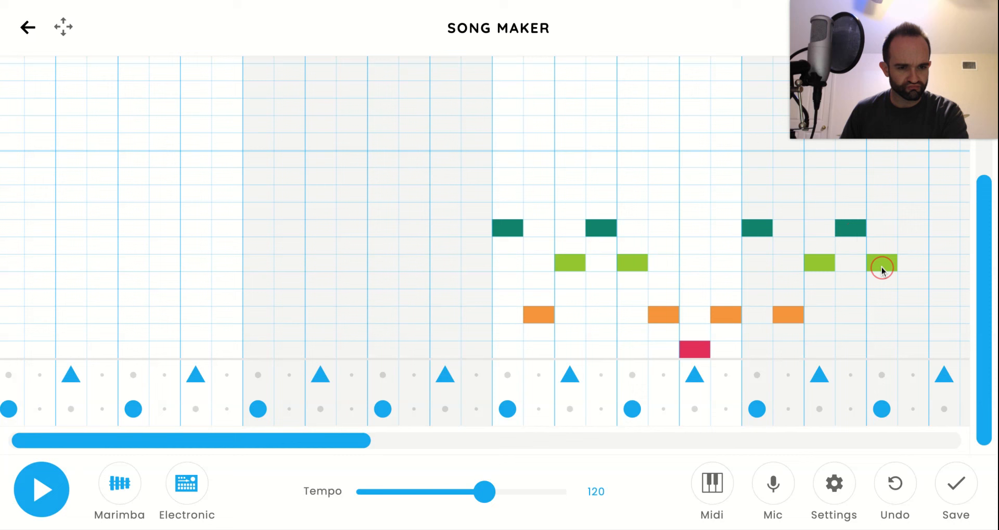
click(910, 320)
click(947, 354)
click(966, 318)
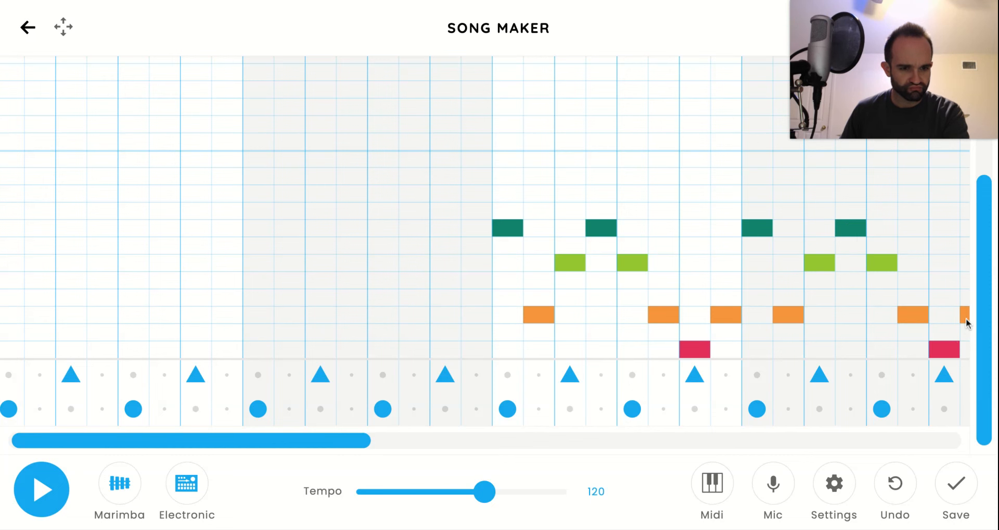
Step: Fill bar 5 with the same eight-note melody as bar 4, one note per half beat on matching pitches
drag(268, 442, 489, 393)
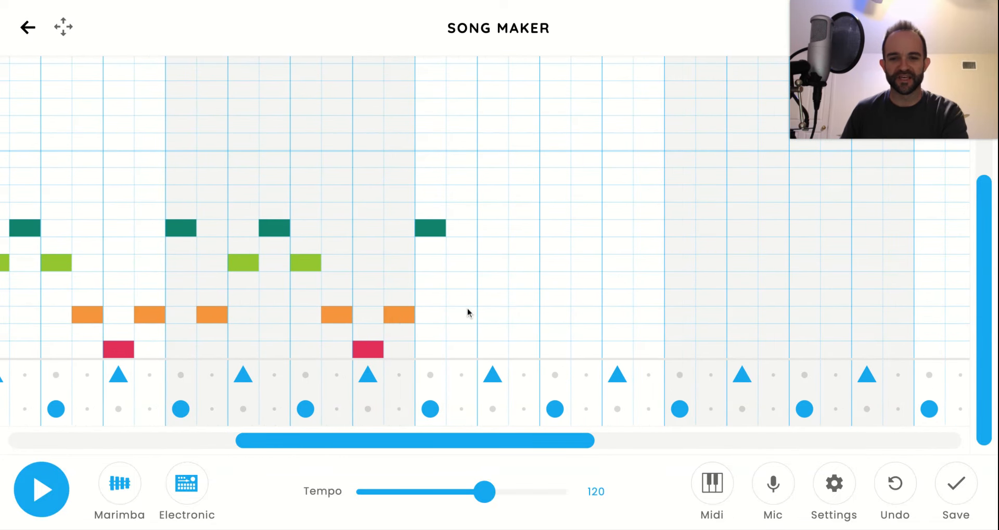
click(495, 263)
click(524, 229)
click(552, 264)
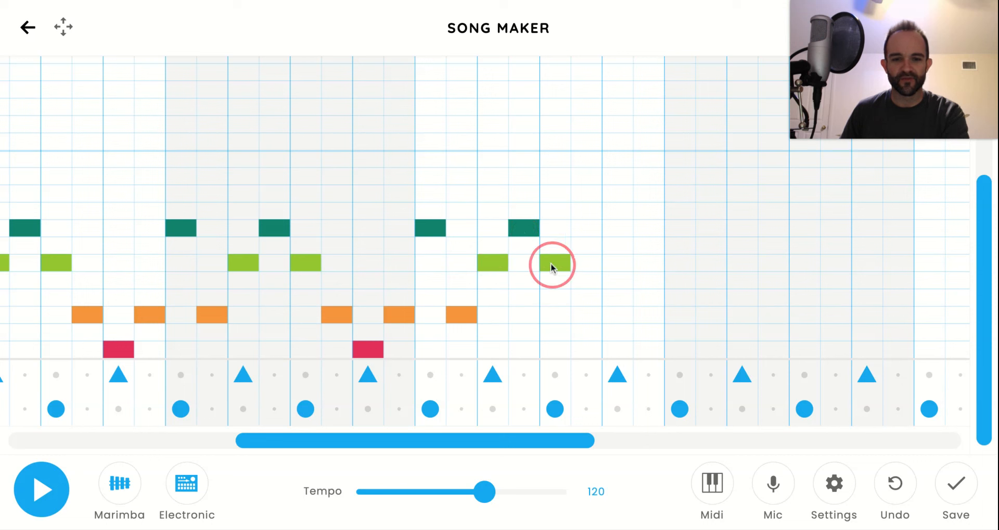
click(617, 348)
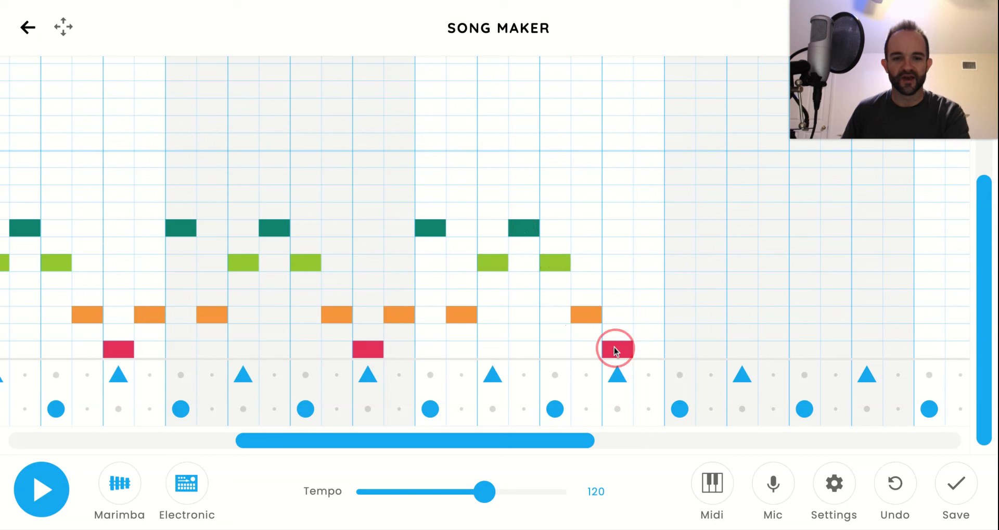
click(649, 316)
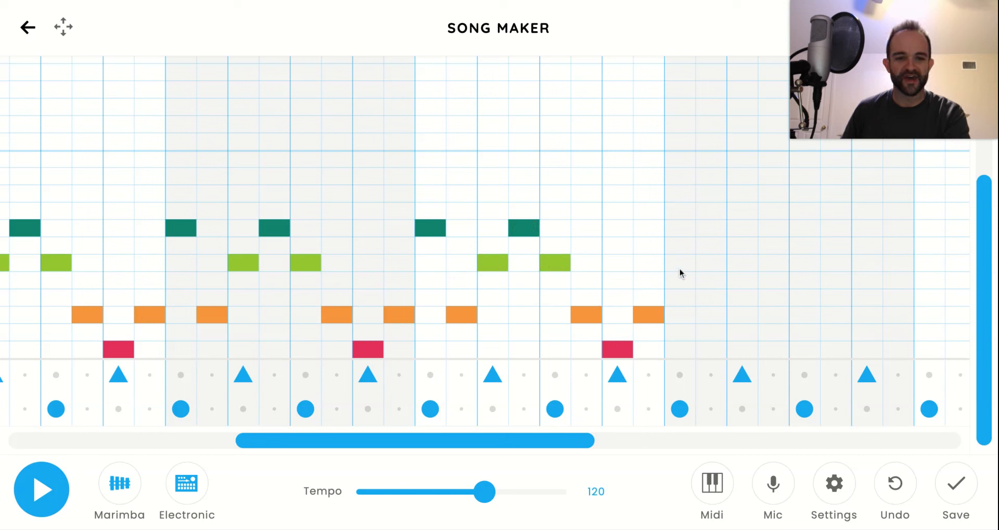
Step: Continue the melody through bar 6, matching bar 5's dark green, orange, light green and red notes
click(685, 229)
click(718, 315)
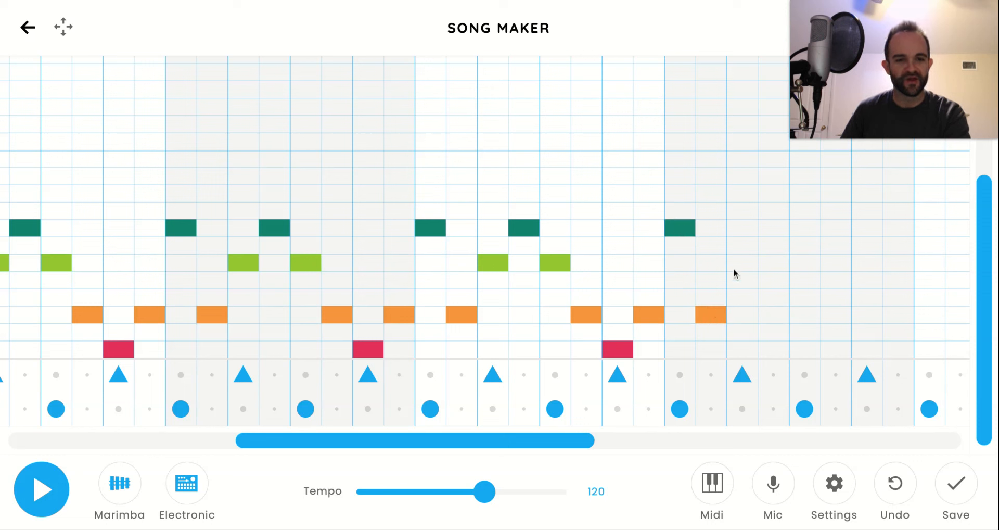
click(767, 229)
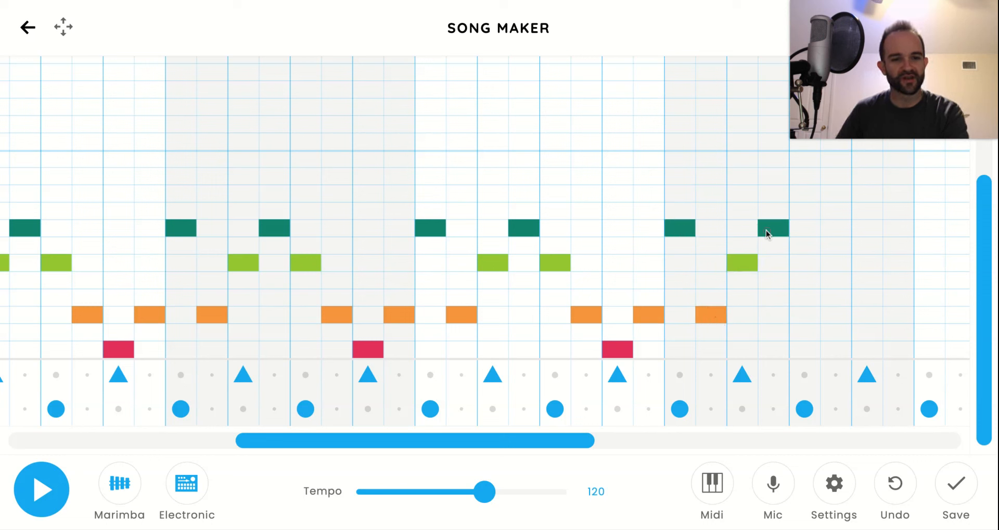
click(801, 261)
click(842, 316)
click(866, 351)
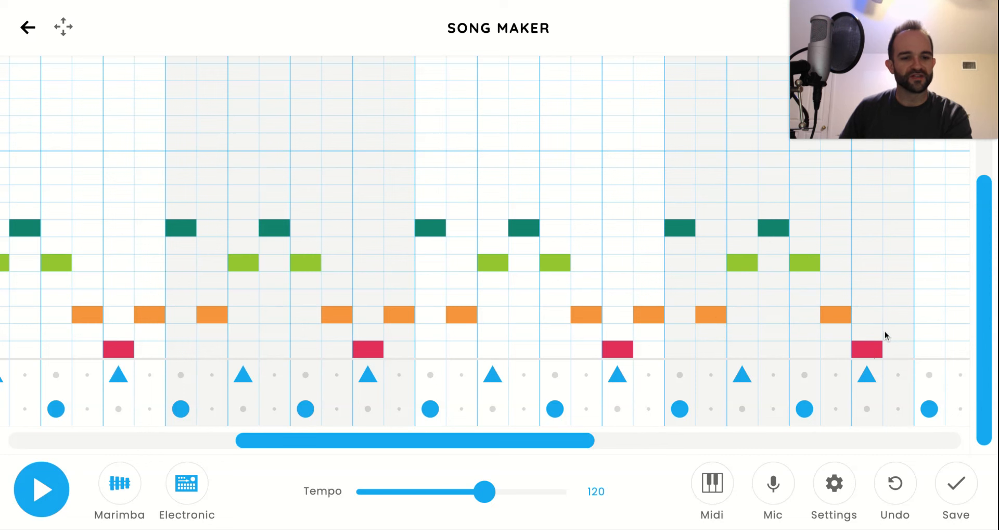
Step: Repeat the eight-note melody in bar 7, placing one note per half beat on bar 6's pitches
drag(538, 439, 760, 356)
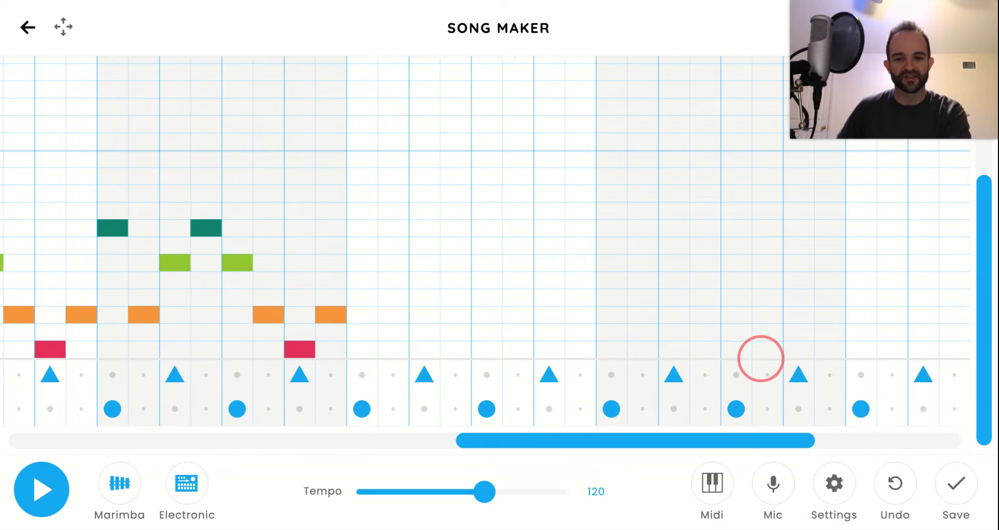
click(364, 228)
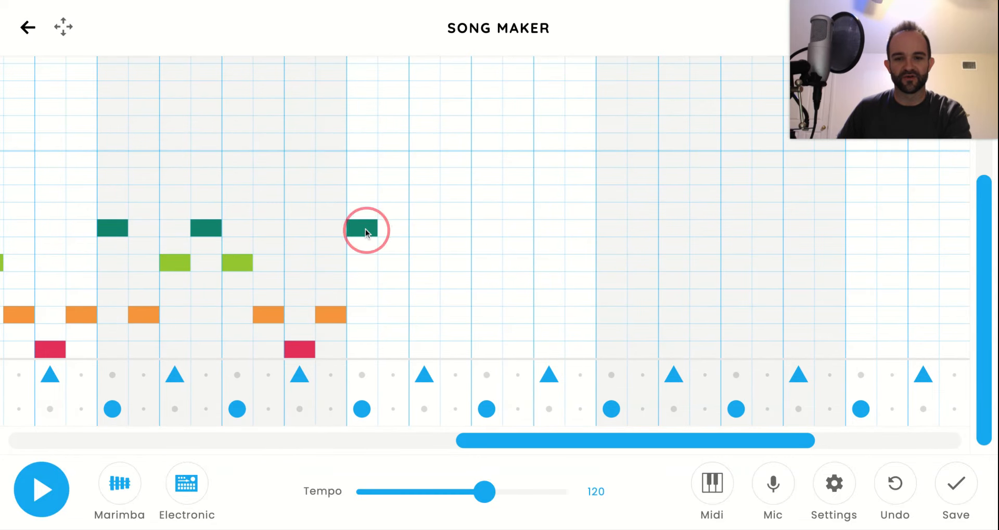
click(399, 310)
click(428, 266)
click(451, 232)
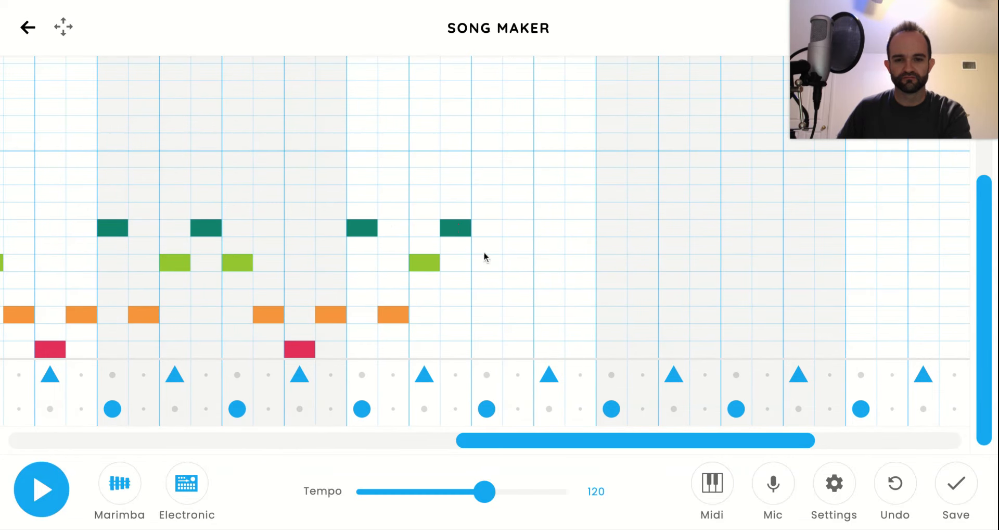
click(485, 260)
click(512, 315)
click(547, 350)
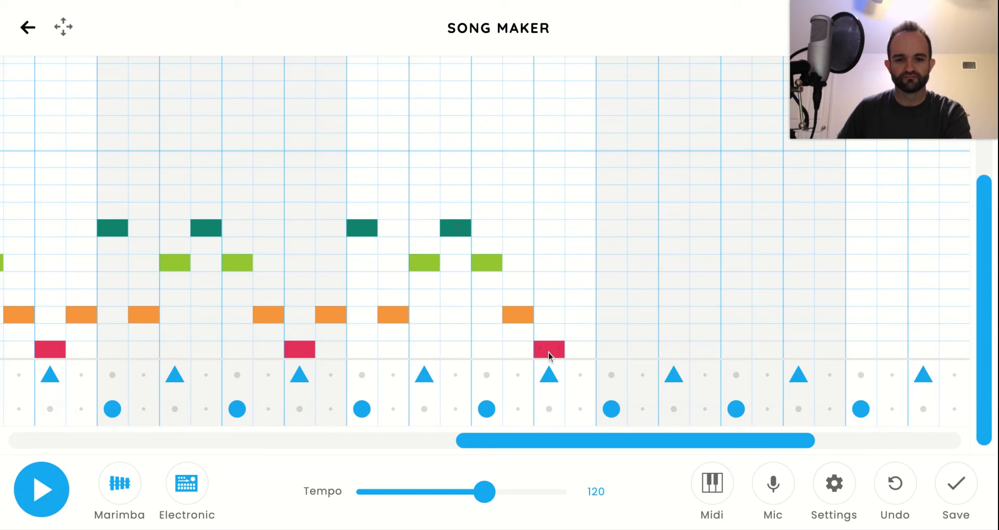
click(579, 313)
Step: Copy bar 7's melody note for note into bar 8, filling all eight half beats
click(613, 232)
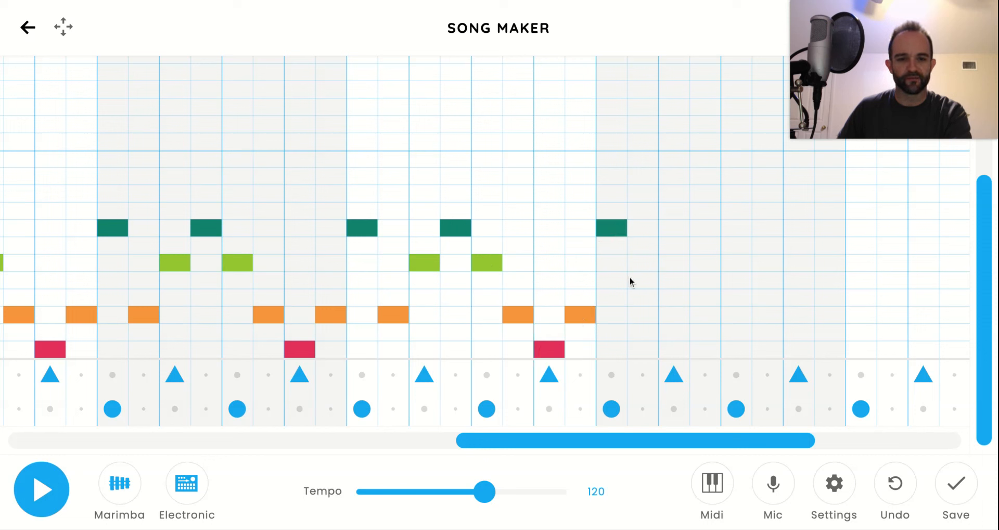
click(679, 260)
click(704, 228)
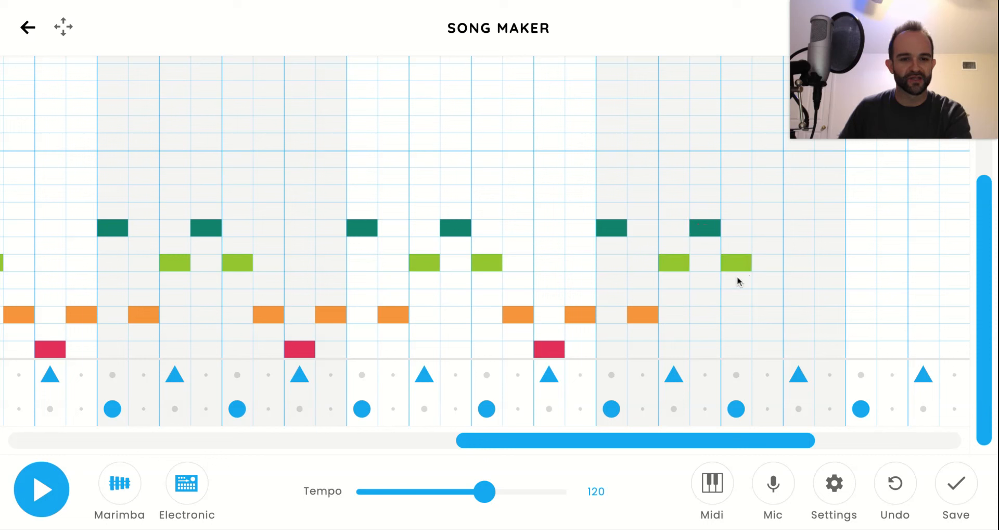
click(796, 351)
click(827, 313)
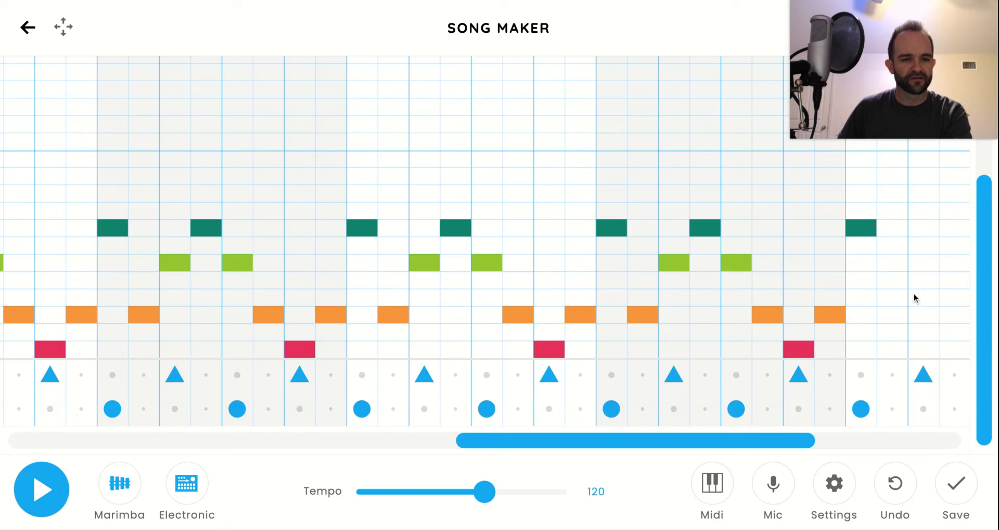
Step: Extend the repeating melody across bar 9, using the same pitch order as bar 8
click(921, 245)
click(921, 245)
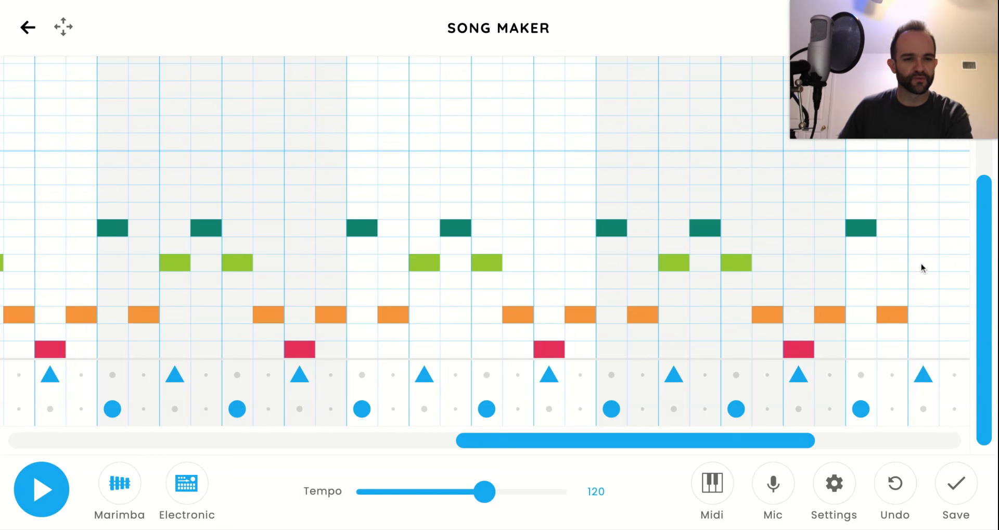
click(923, 264)
click(955, 227)
drag(679, 440, 806, 440)
click(610, 264)
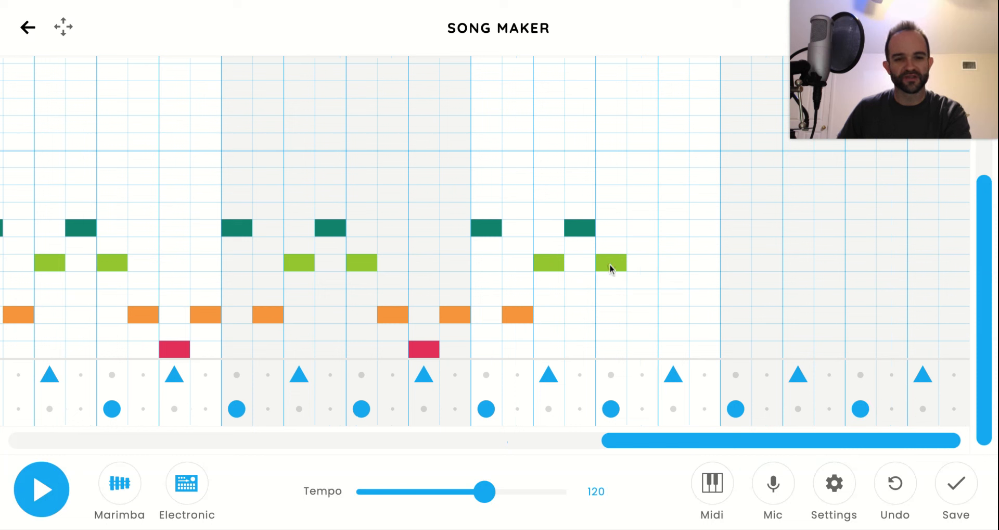
click(632, 313)
click(680, 350)
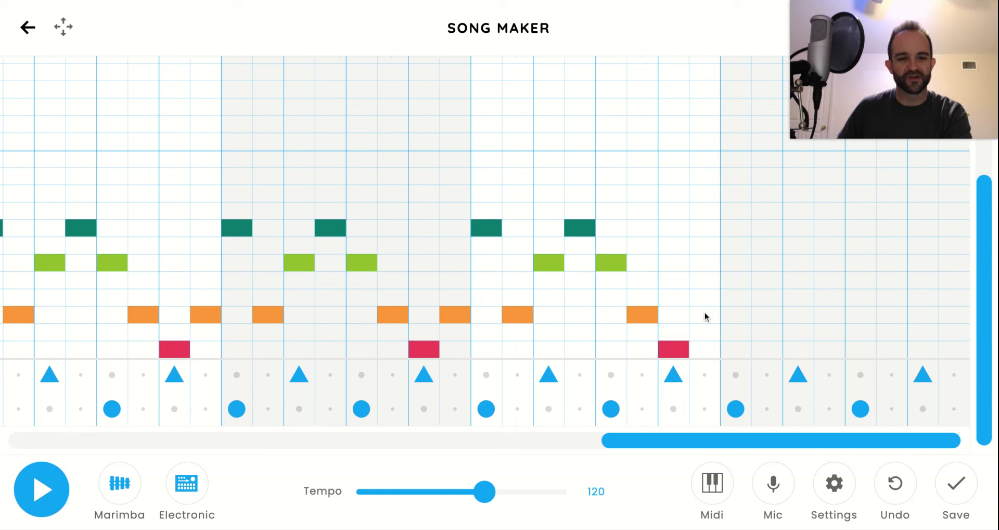
Step: Complete the melody in bar 10 with the same eight half-beat notes as bar 9
click(729, 233)
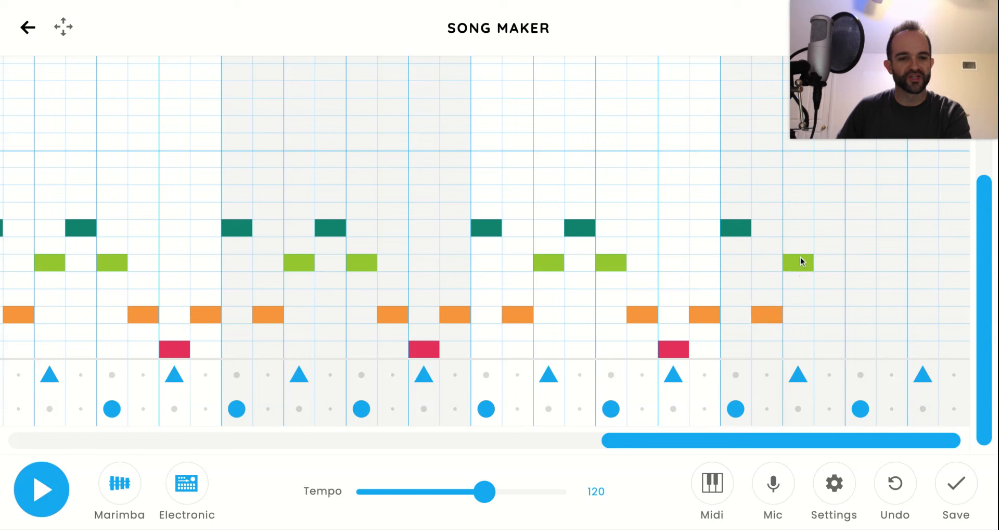
click(860, 265)
click(884, 315)
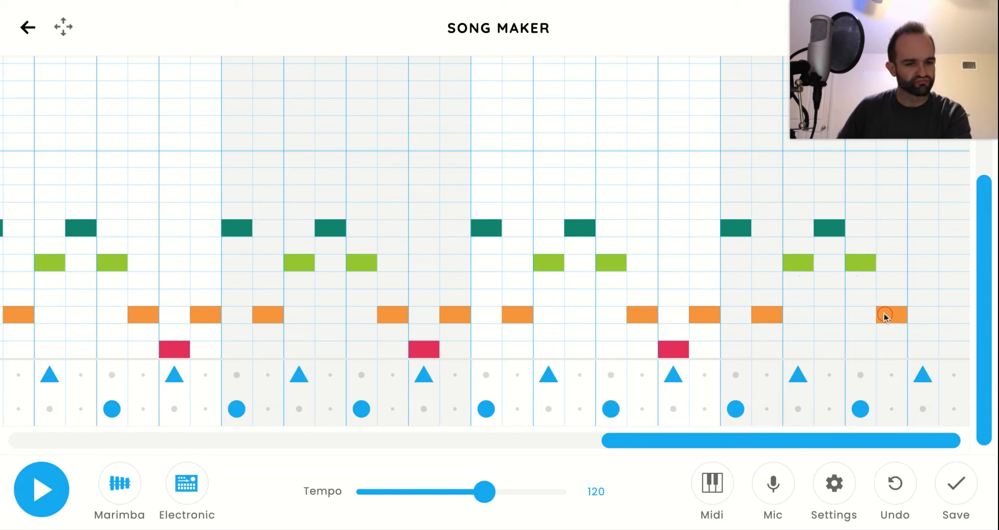
click(917, 349)
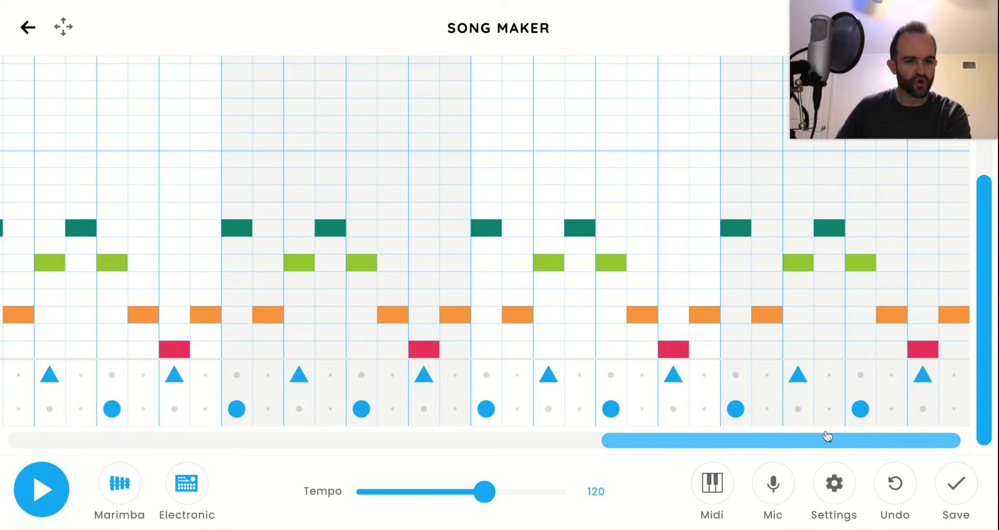
Step: Play the song from its first bar to check the melody over the percussion, and stop the playback
drag(807, 447, 94, 396)
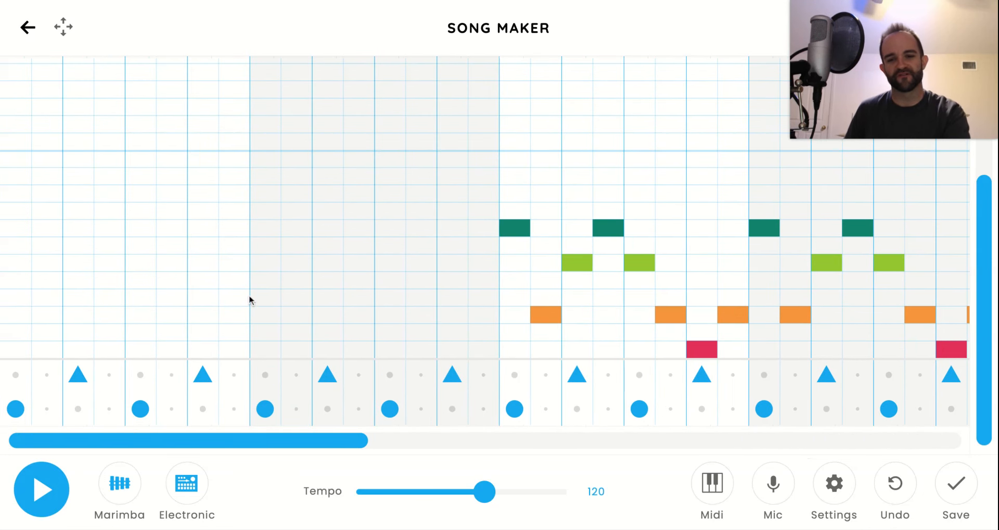
drag(275, 452, 440, 441)
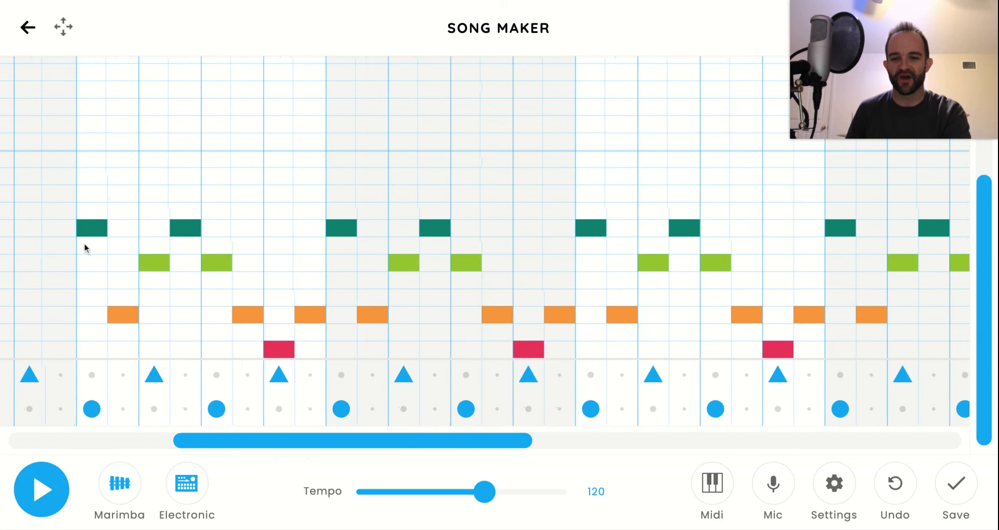
click(312, 441)
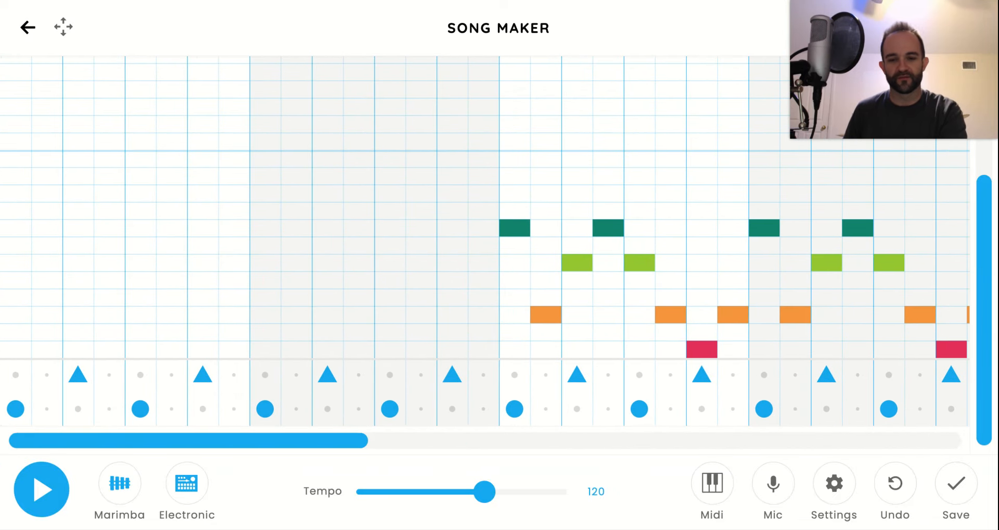
click(36, 492)
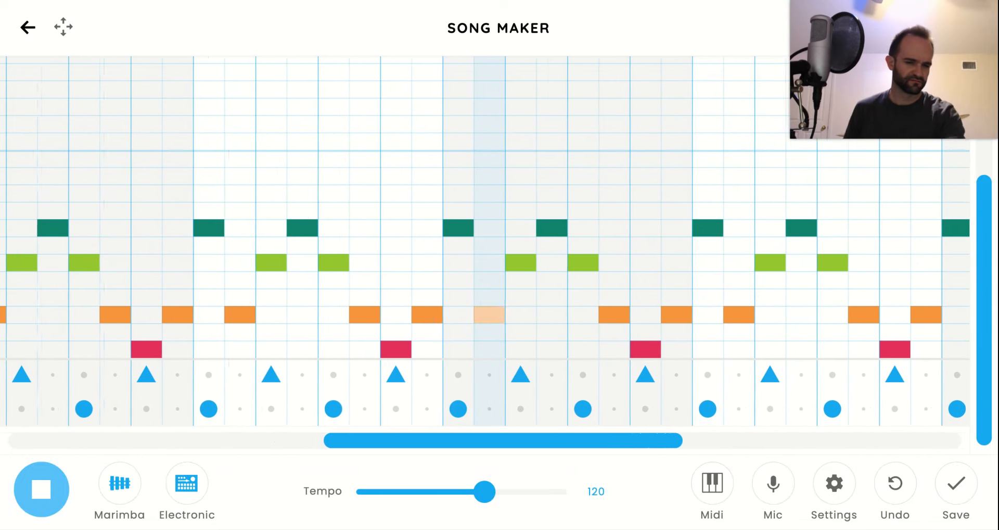
click(41, 490)
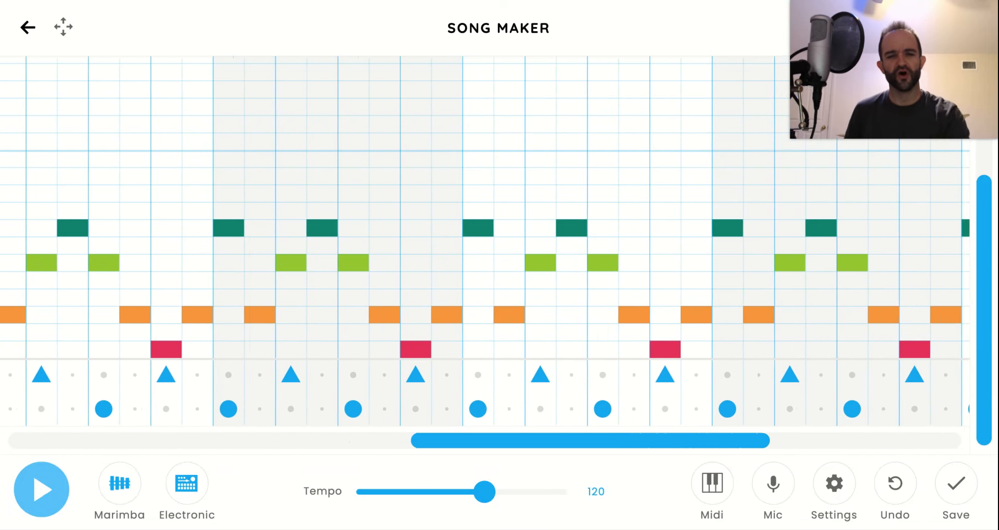
drag(468, 445, 739, 409)
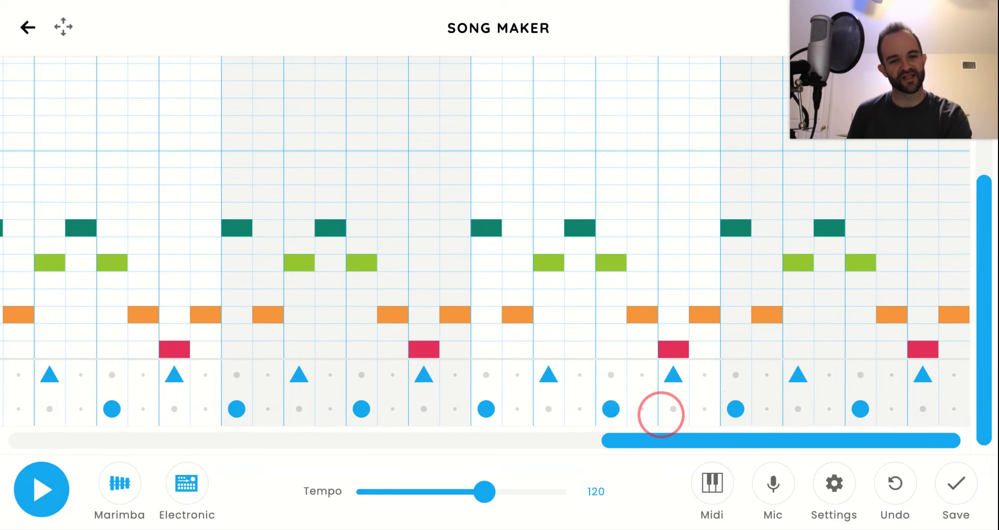
drag(661, 413, 6, 424)
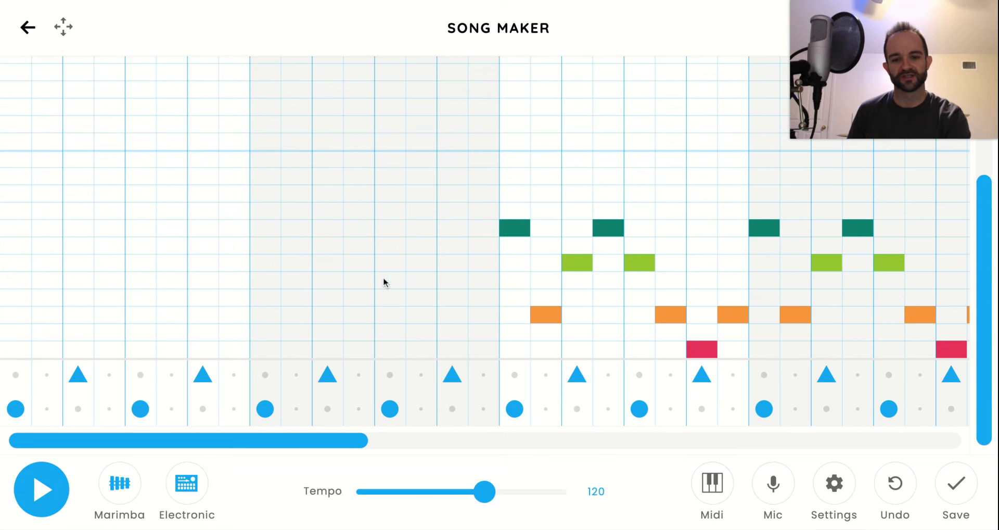
drag(283, 441, 442, 414)
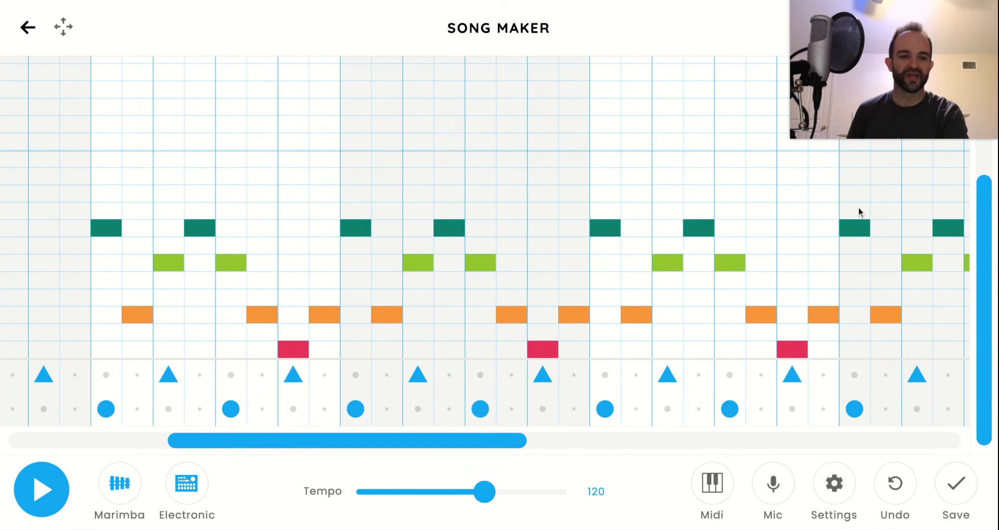
drag(485, 441, 654, 402)
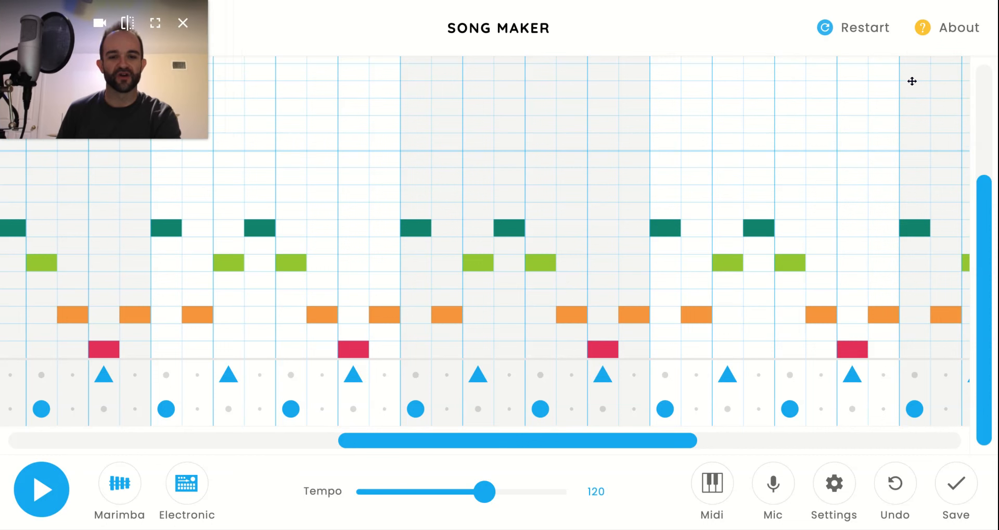
click(394, 444)
drag(394, 444, 644, 409)
mouse_move(84, 73)
mouse_move(74, 72)
mouse_down()
mouse_move(250, 104)
mouse_move(540, 249)
mouse_move(676, 430)
mouse_move(863, 456)
mouse_move(863, 464)
mouse_up()
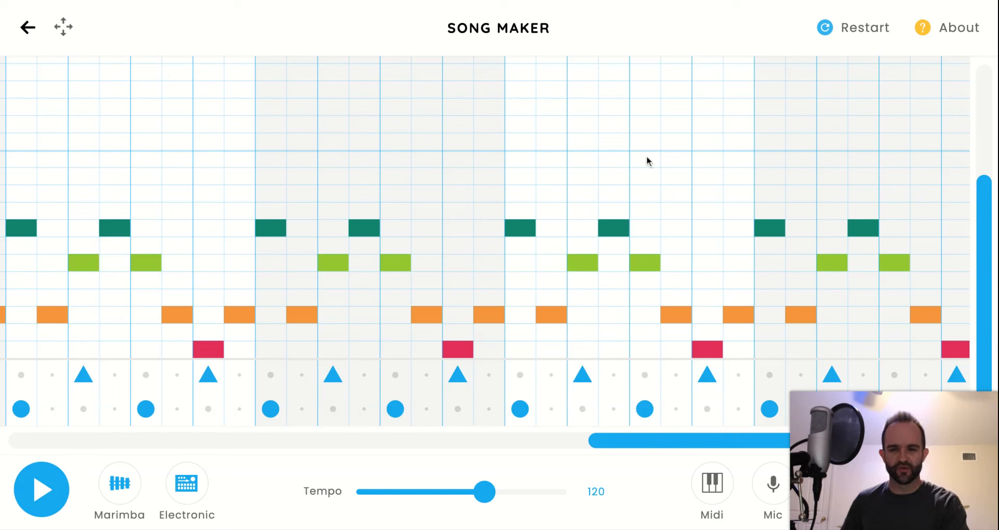
Step: Stack a pink note four rows and an orange note seven rows above bar 7's first dark green note to form a chord
click(983, 237)
mouse_move(983, 237)
mouse_down()
mouse_move(982, 200)
mouse_move(983, 237)
mouse_up()
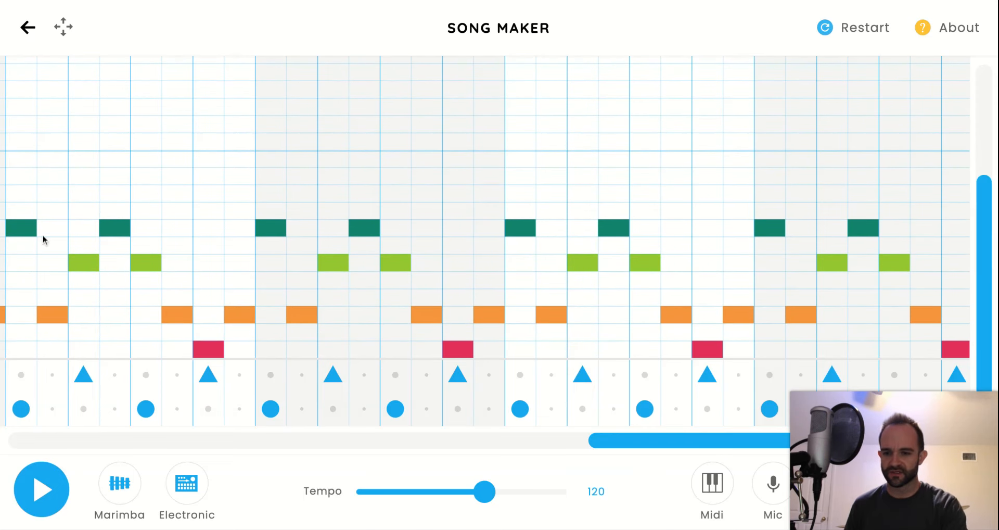
drag(620, 446, 558, 447)
mouse_move(630, 443)
mouse_down()
mouse_move(681, 437)
mouse_move(635, 443)
mouse_up()
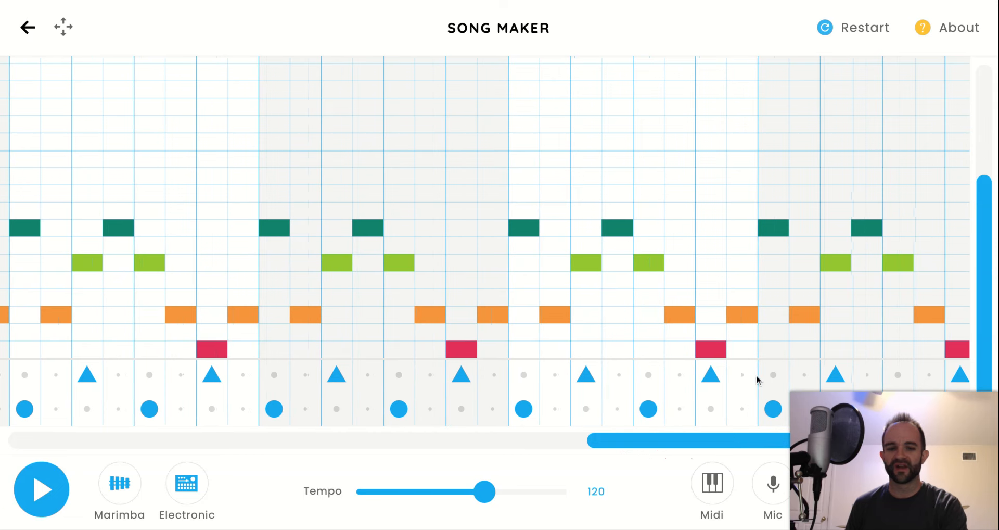
click(985, 240)
drag(985, 240, 983, 131)
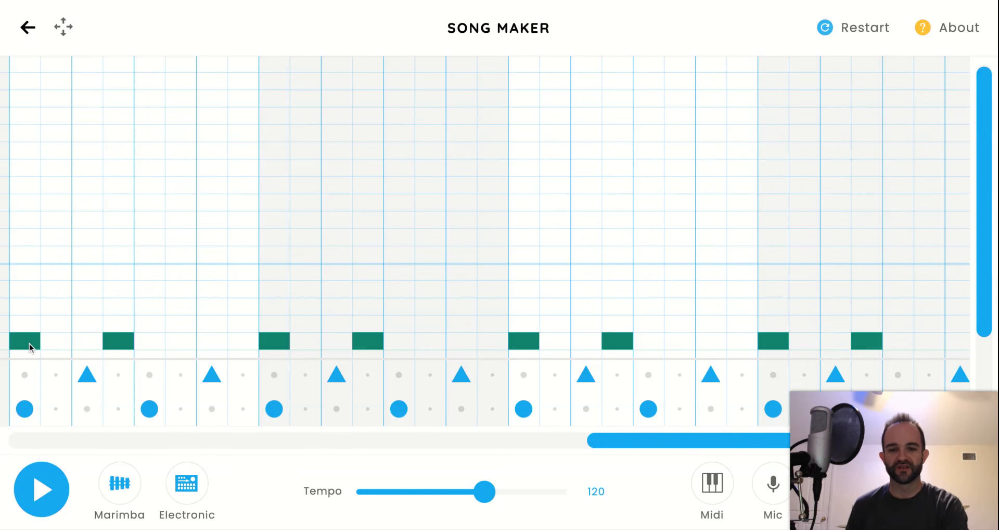
drag(976, 243, 979, 138)
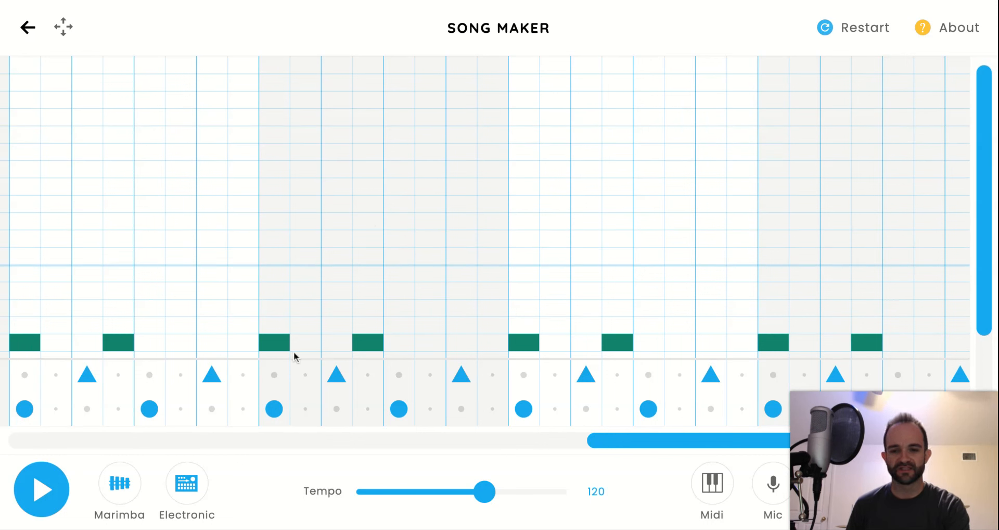
drag(986, 206, 986, 156)
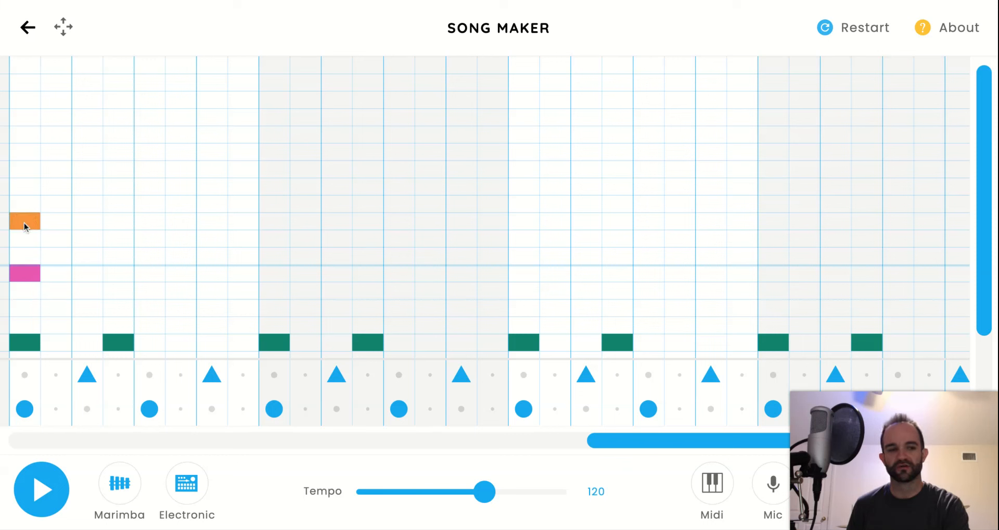
Step: Complete bar 7's first chord with a dark green note twelve rows above its lowest dark green note
click(23, 119)
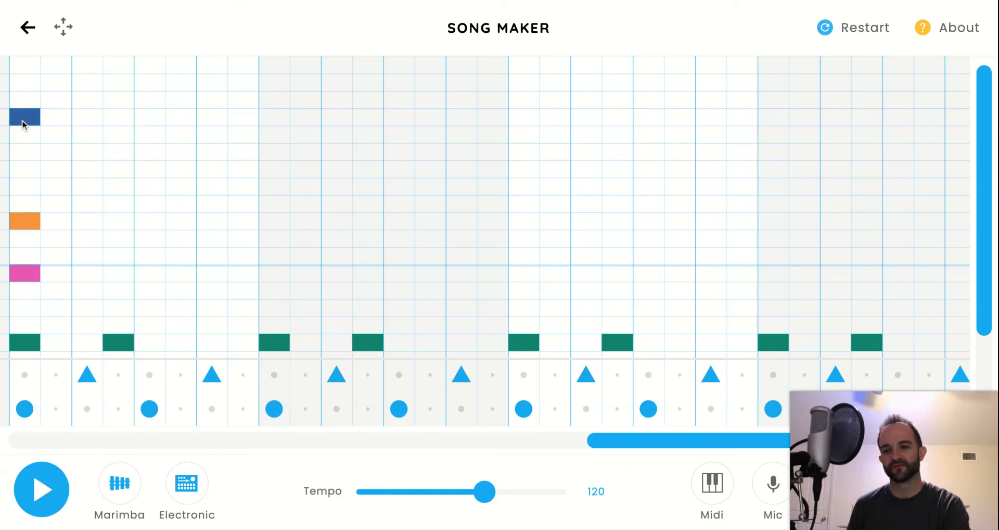
click(22, 120)
click(23, 151)
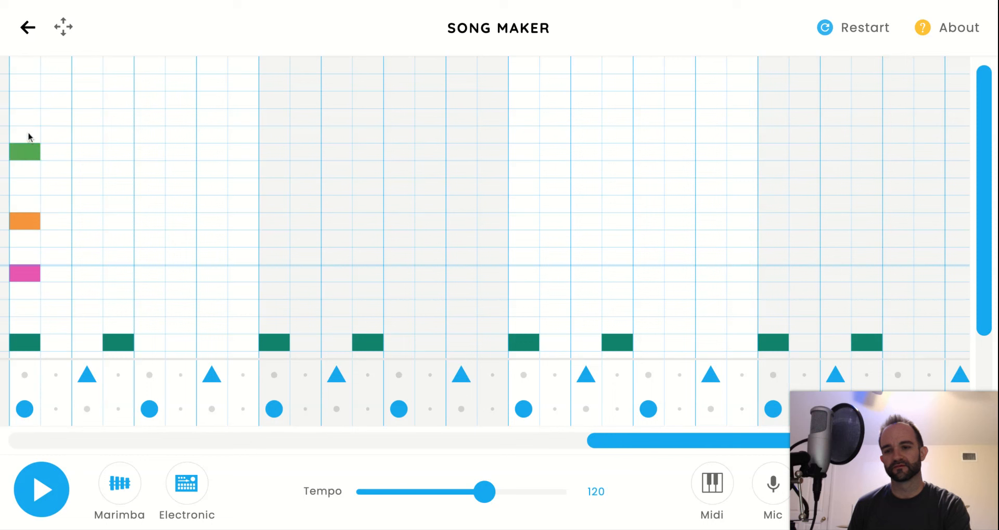
click(30, 136)
click(29, 154)
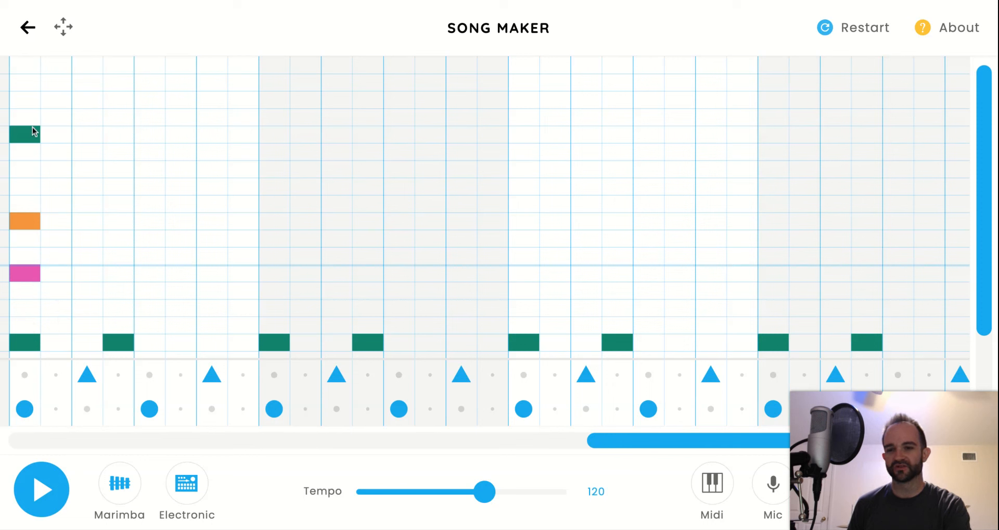
click(24, 374)
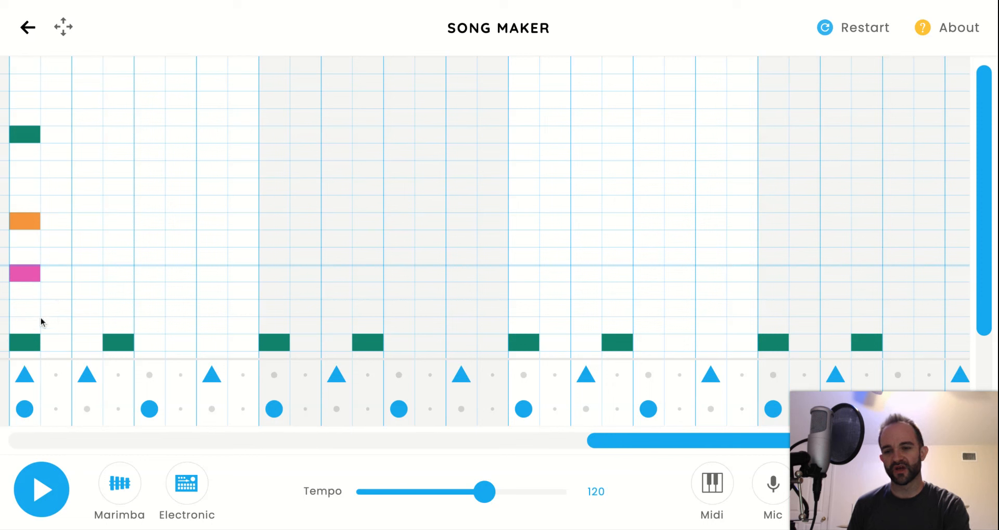
click(25, 375)
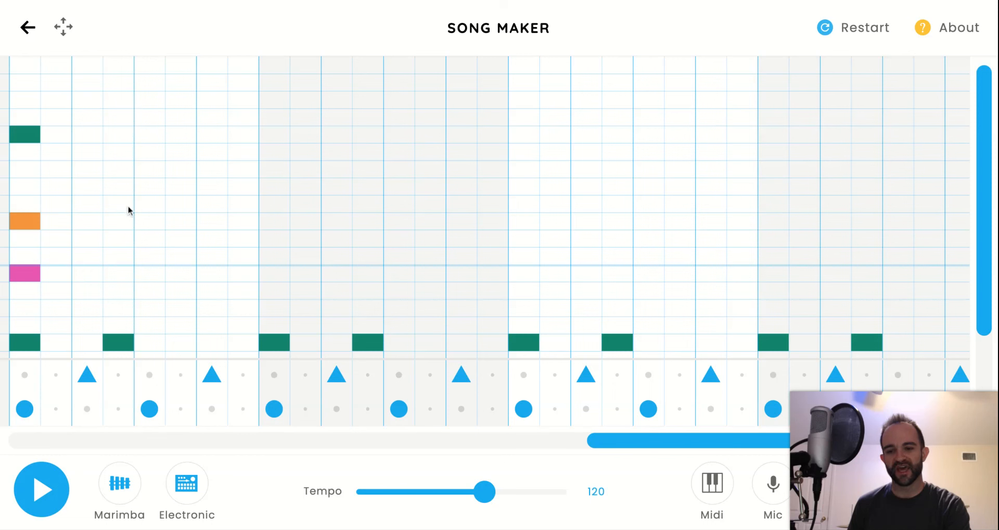
Step: Stack red, yellow and indigo notes five, nine and fourteen rows above bar 7's second low dark green note
click(127, 260)
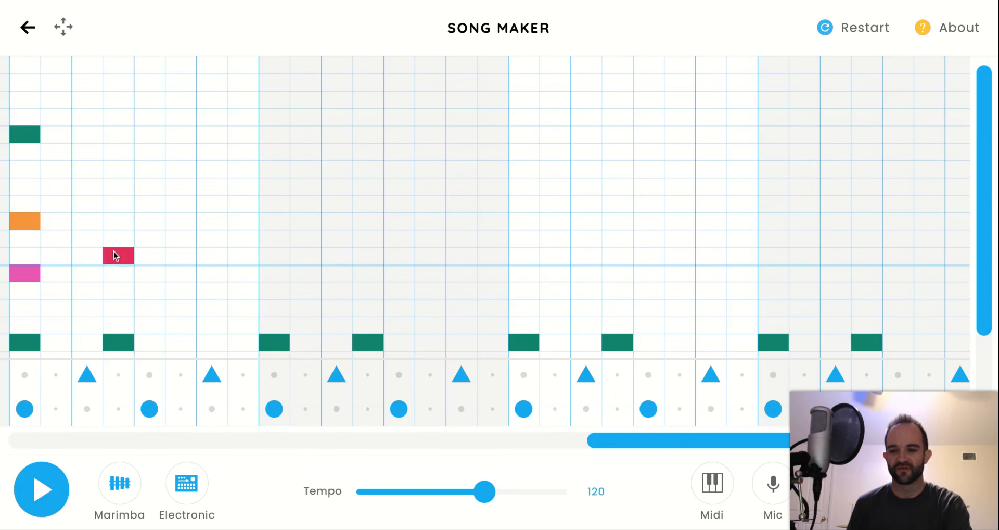
click(116, 187)
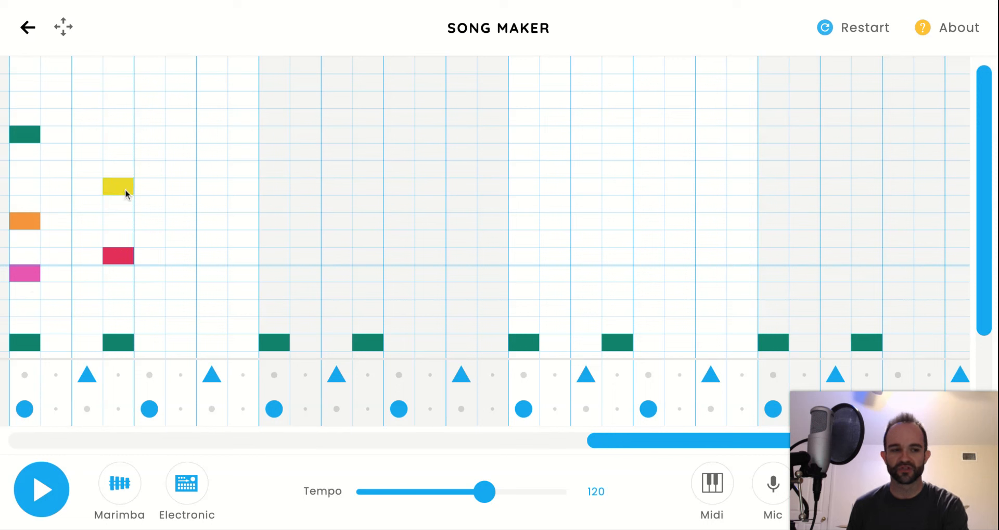
click(121, 101)
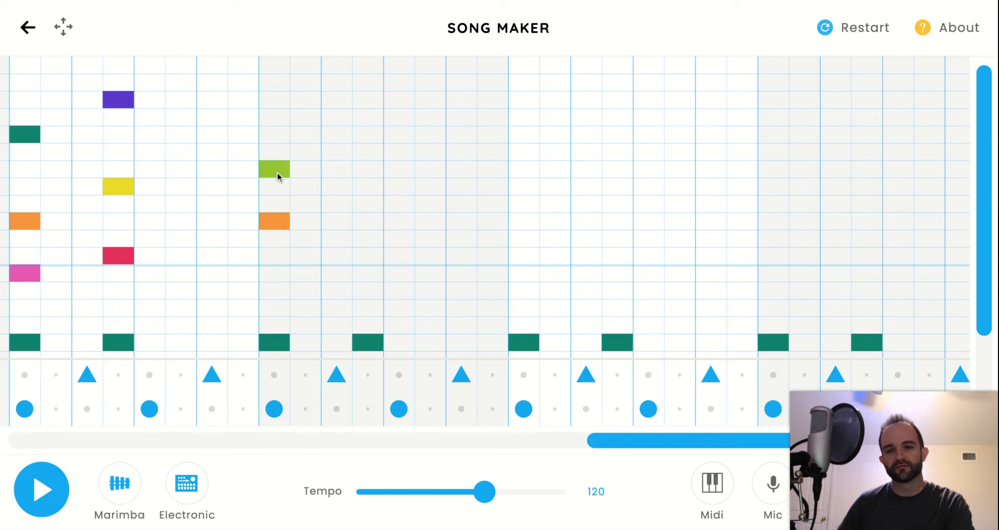
Step: Build bar 8's chords above its two low dark green notes: orange, light green and purple on the first; red, yellow and indigo on the second
click(276, 82)
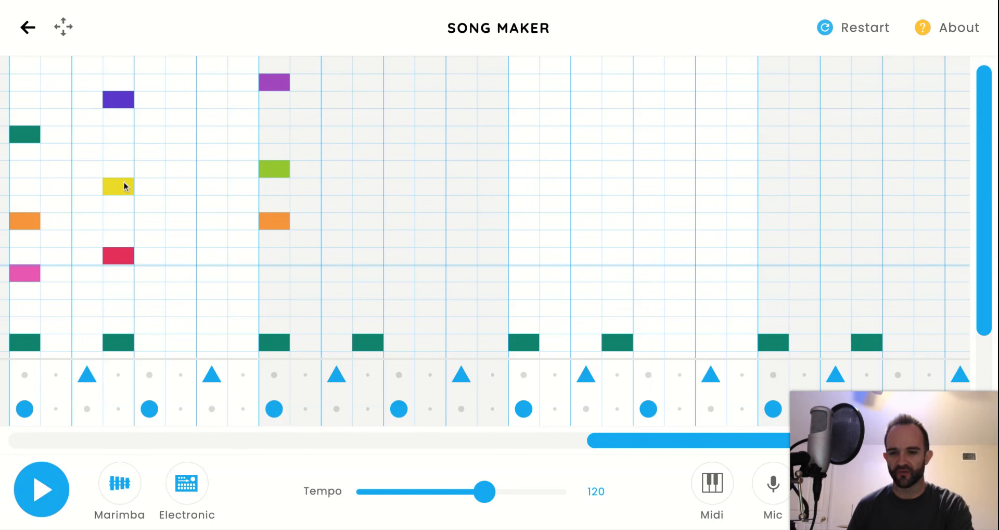
click(371, 258)
click(370, 186)
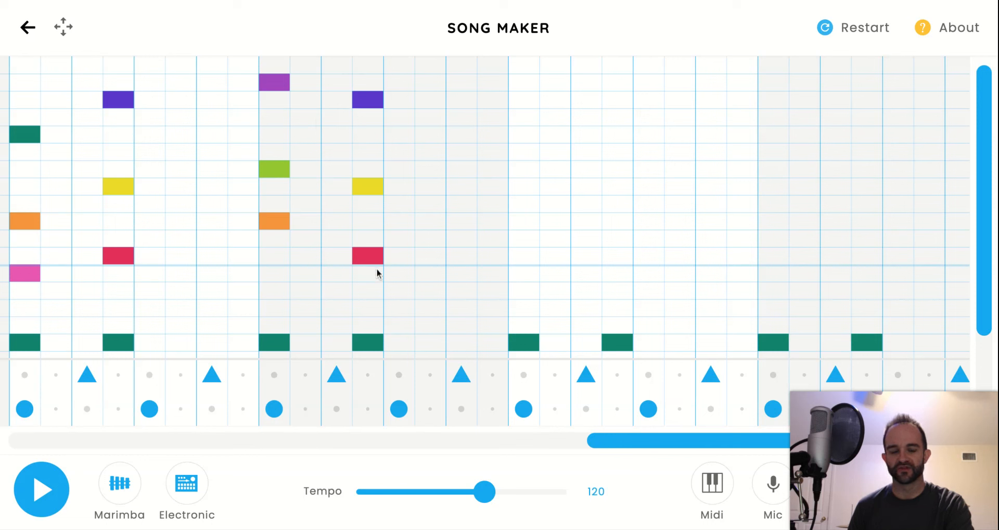
Step: Repeat bar 7's two chords in bar 9: pink, orange and dark green above the first melody note, then red, yellow and indigo above the fourth
mouse_move(910, 479)
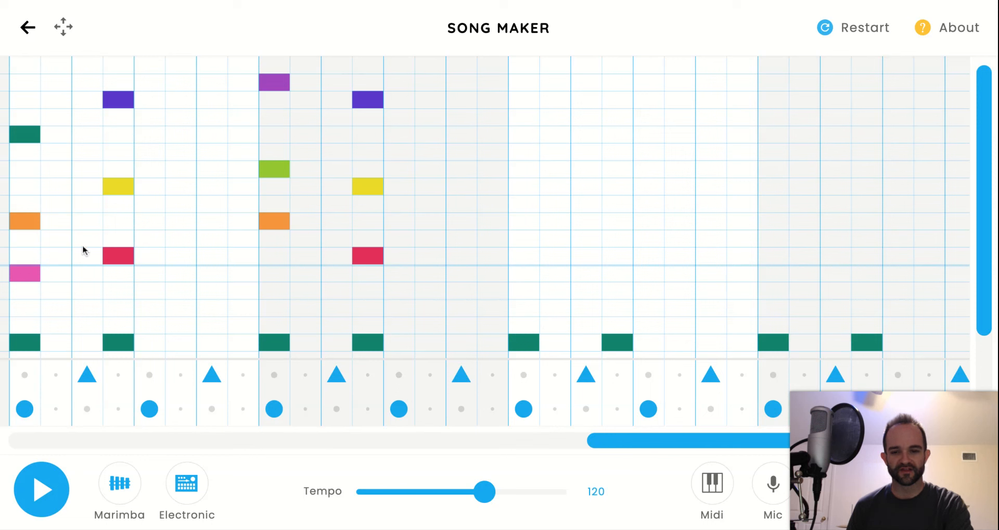
click(535, 275)
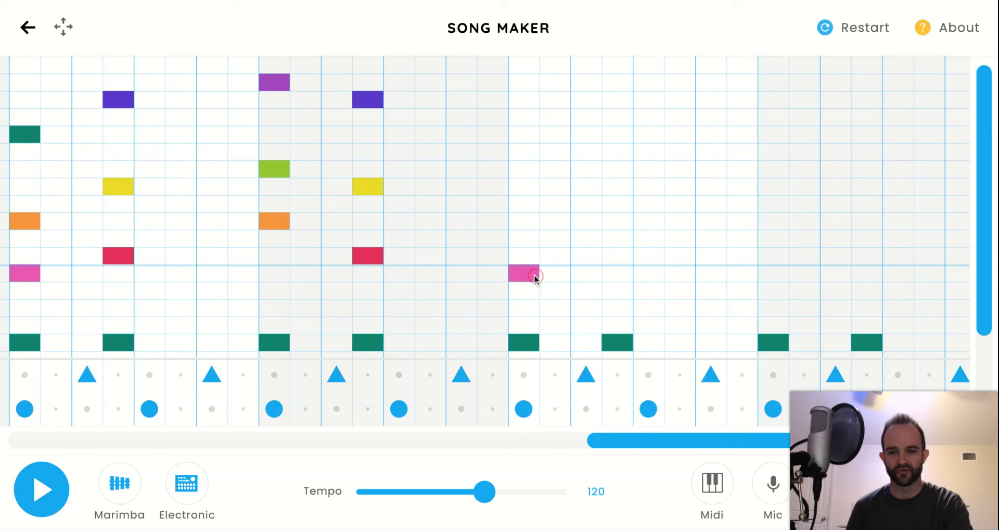
click(523, 223)
click(528, 139)
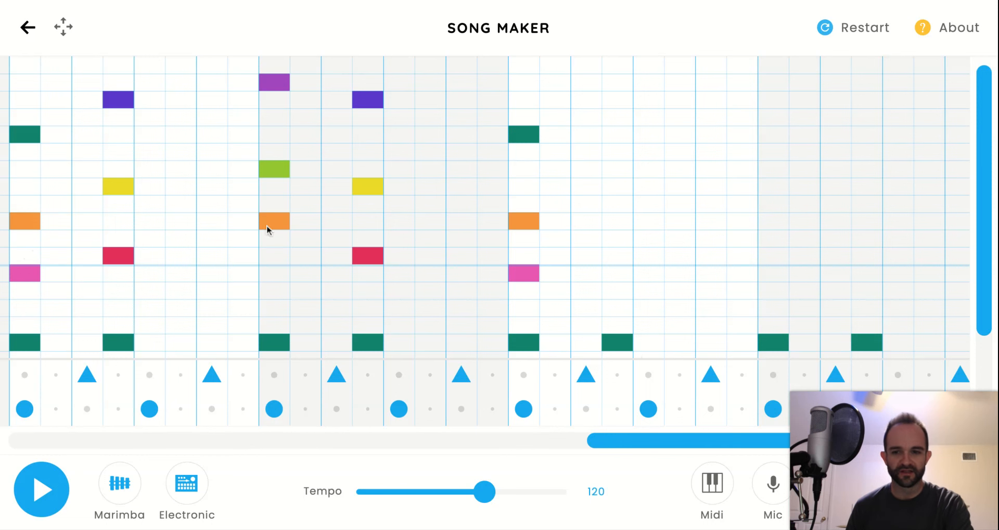
click(627, 260)
click(616, 184)
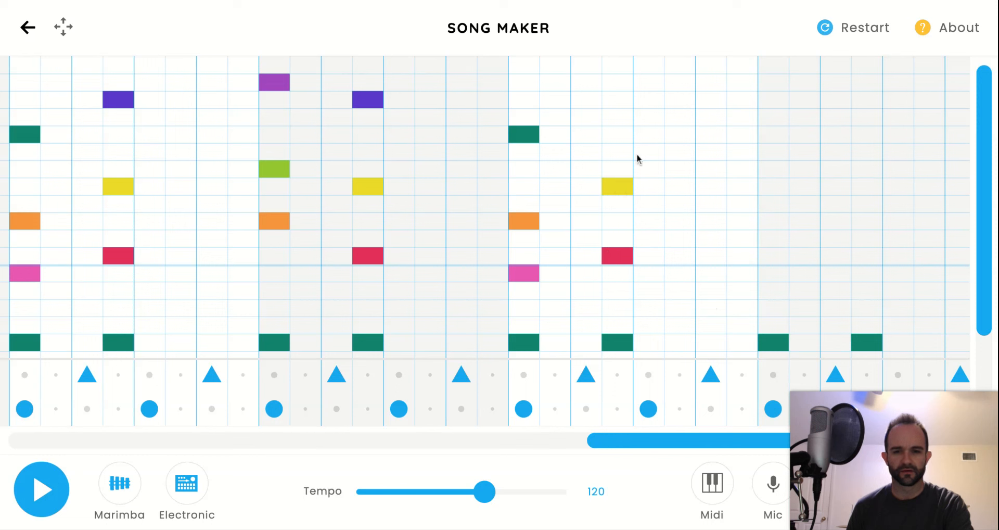
click(626, 101)
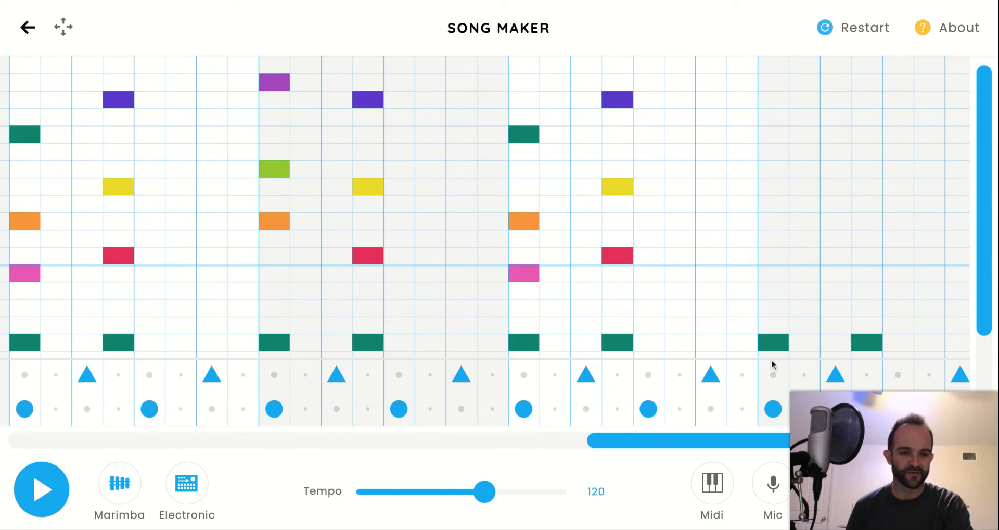
Step: Repeat bar 8's two chords in bar 10: orange, light green and purple, followed by red, yellow and indigo
click(778, 223)
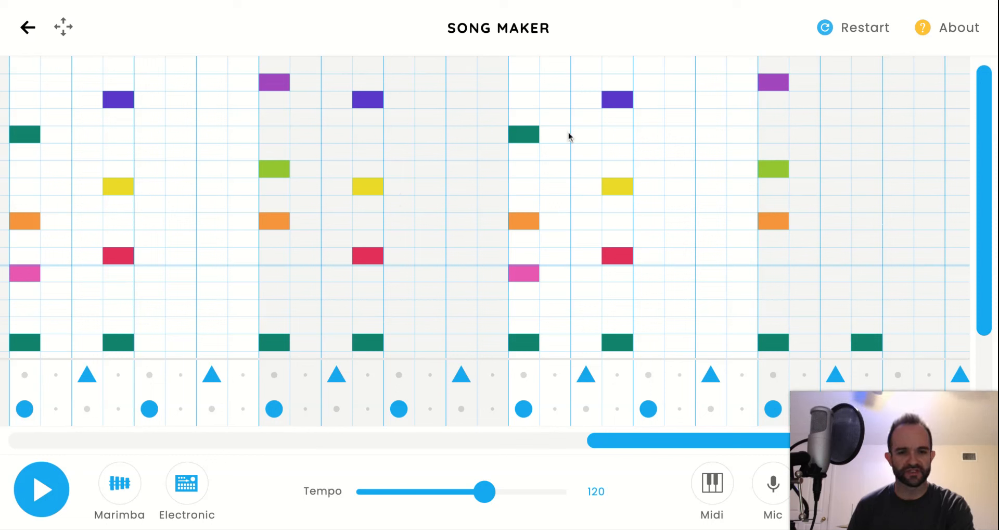
click(867, 186)
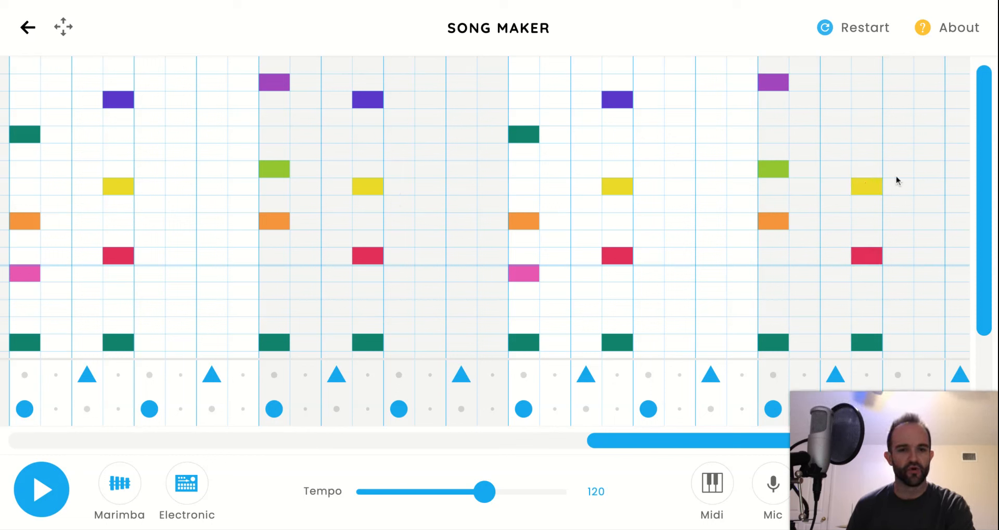
click(867, 99)
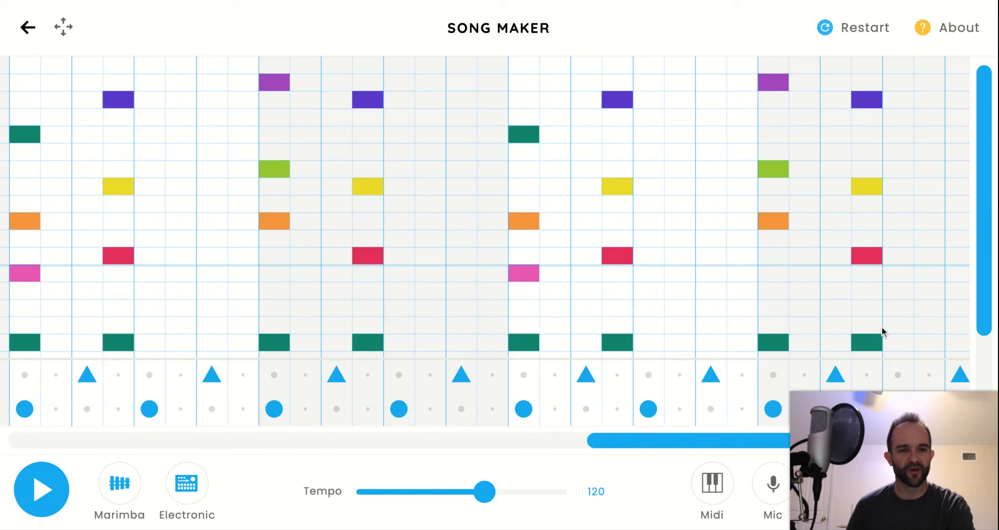
Step: Play the song from its first bar to check the chords over the melody and percussion, and stop the playback
mouse_move(912, 433)
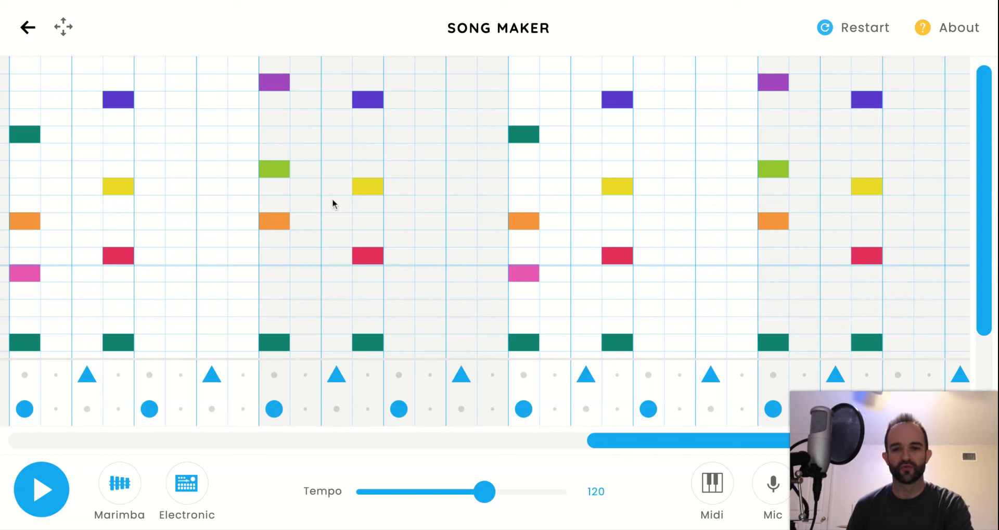
mouse_move(874, 495)
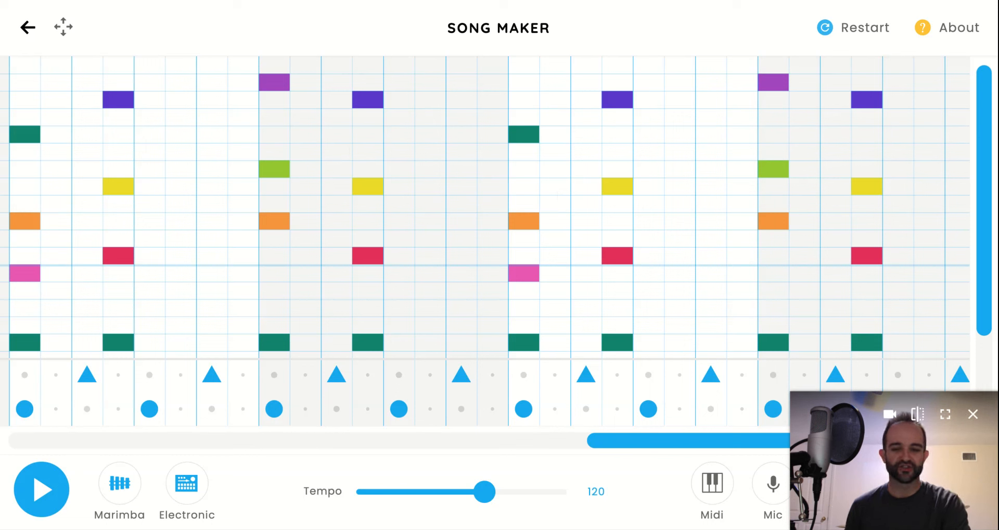
click(28, 514)
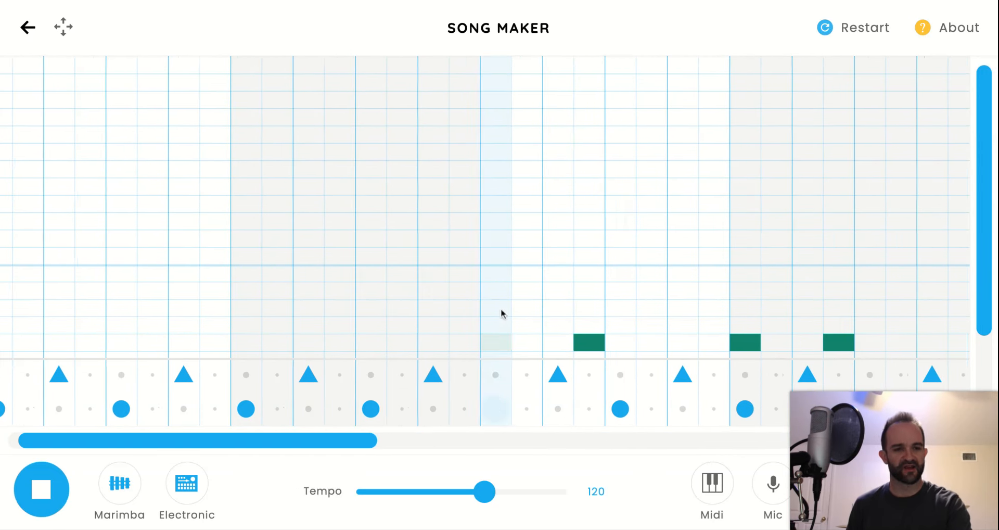
drag(988, 179, 981, 308)
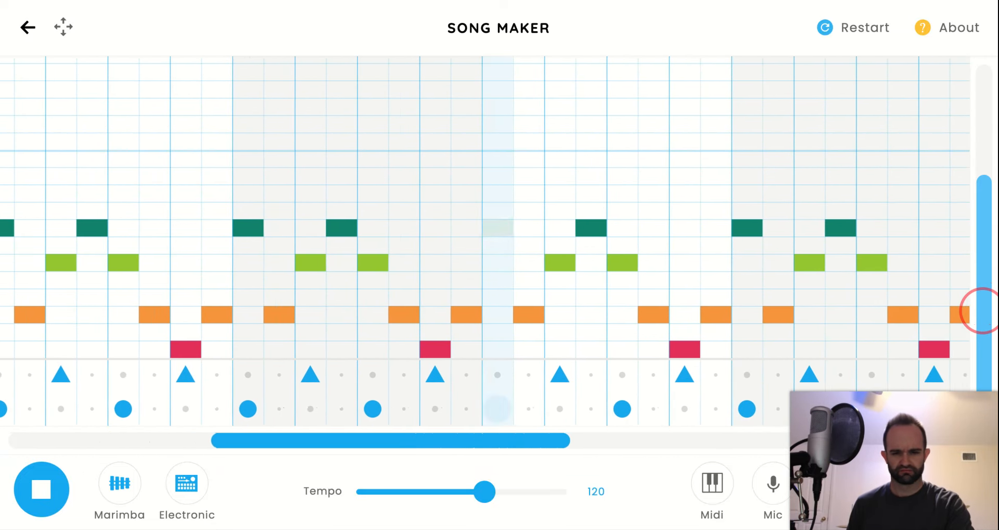
drag(981, 311, 994, 151)
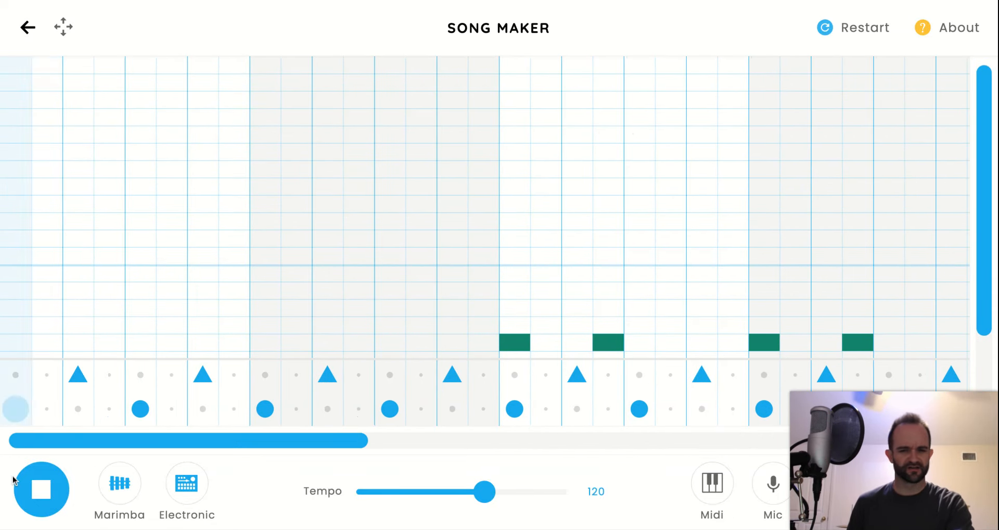
click(21, 491)
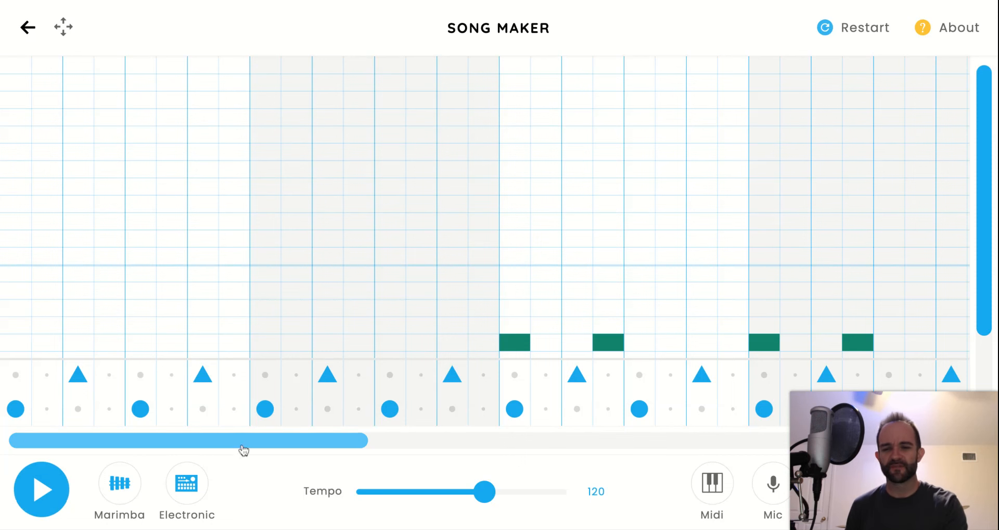
scroll(588, 192, down, 3)
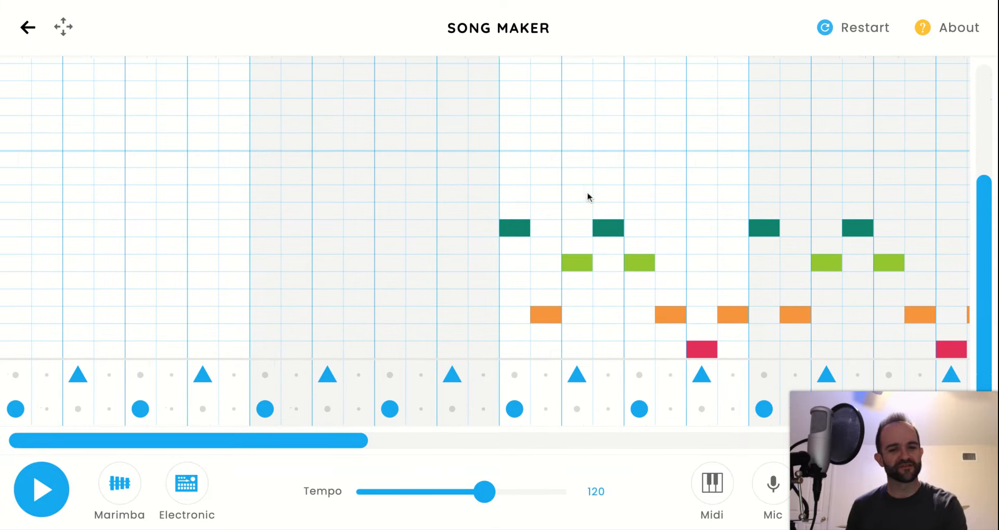
drag(260, 438, 818, 369)
scroll(982, 287, up, 3)
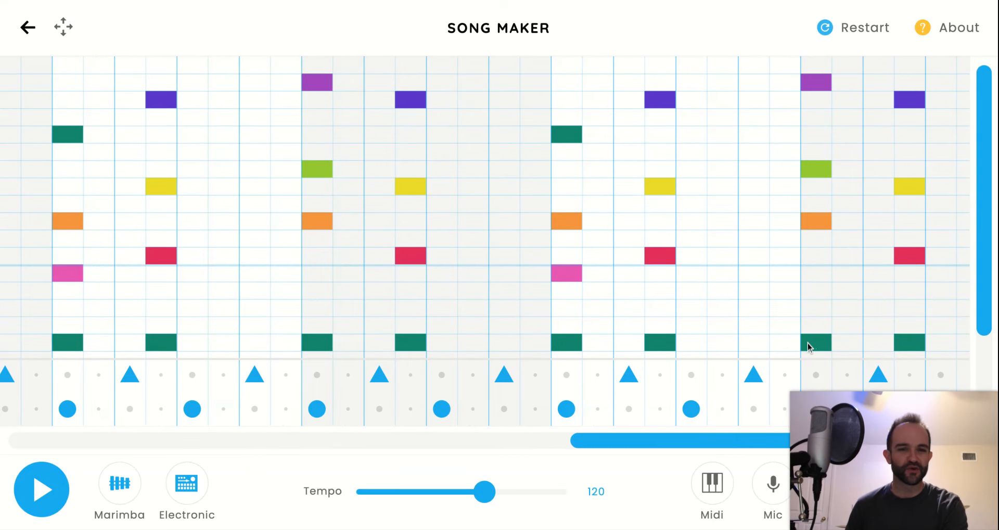
mouse_move(833, 416)
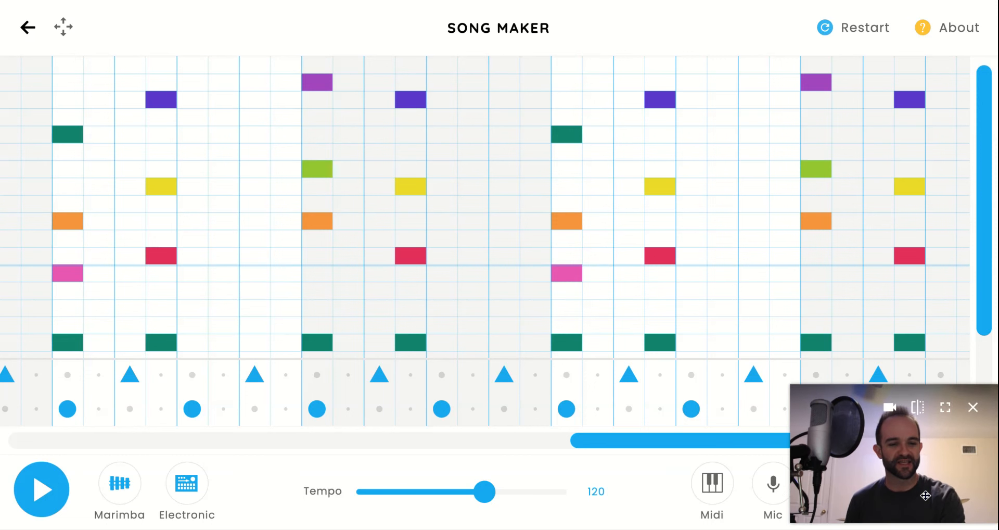
drag(935, 495, 935, 311)
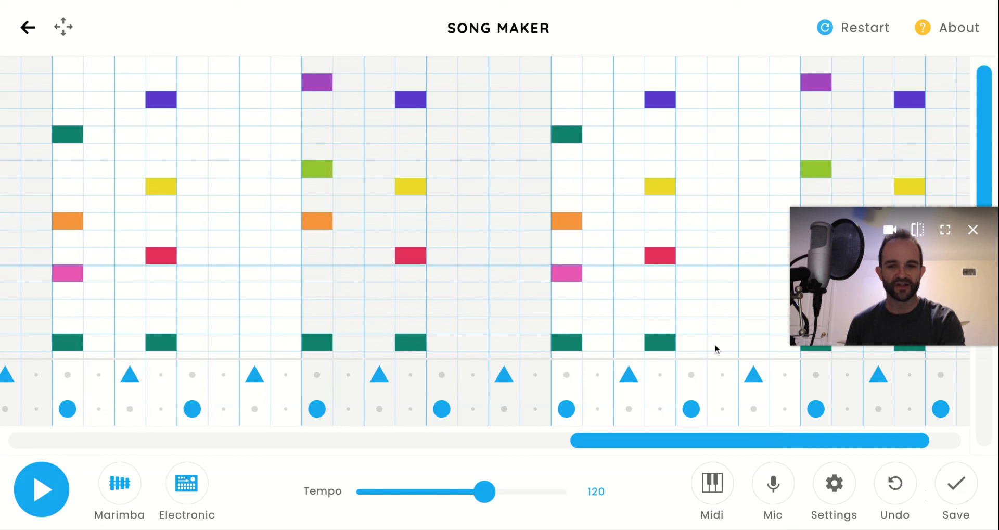